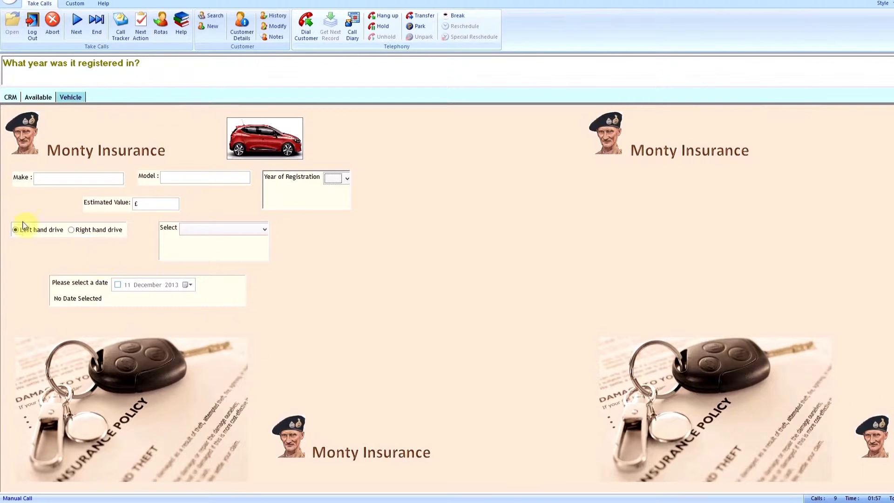
Revisit the Available section of the call script and return to the Vehicle section
click(49, 98)
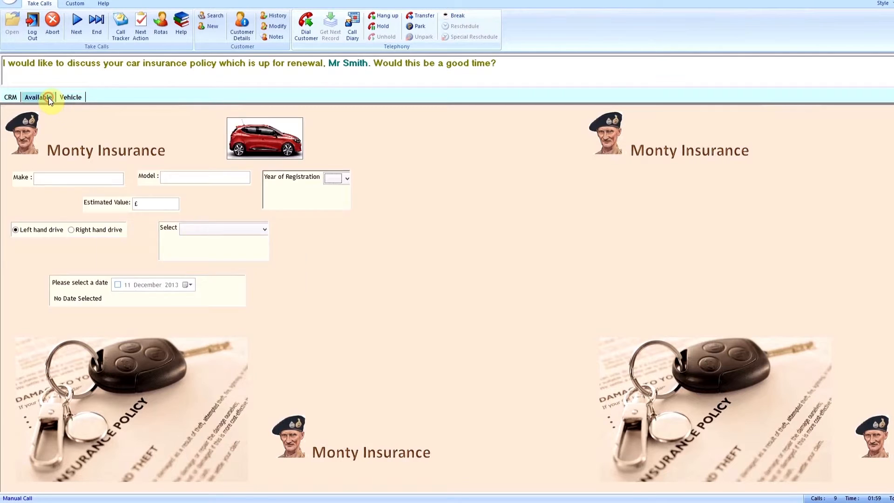
click(76, 100)
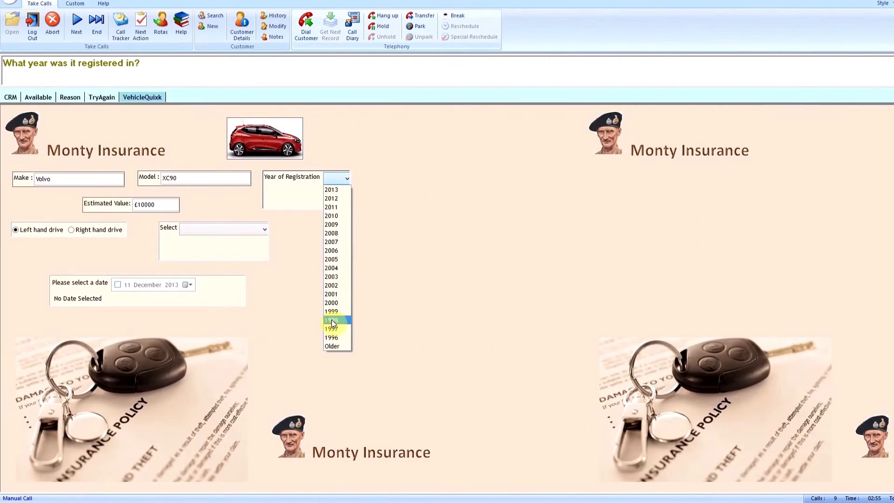
Set the vehicle's year of registration to 1998 and bring the remaining fields of the initial payment form into view
click(330, 320)
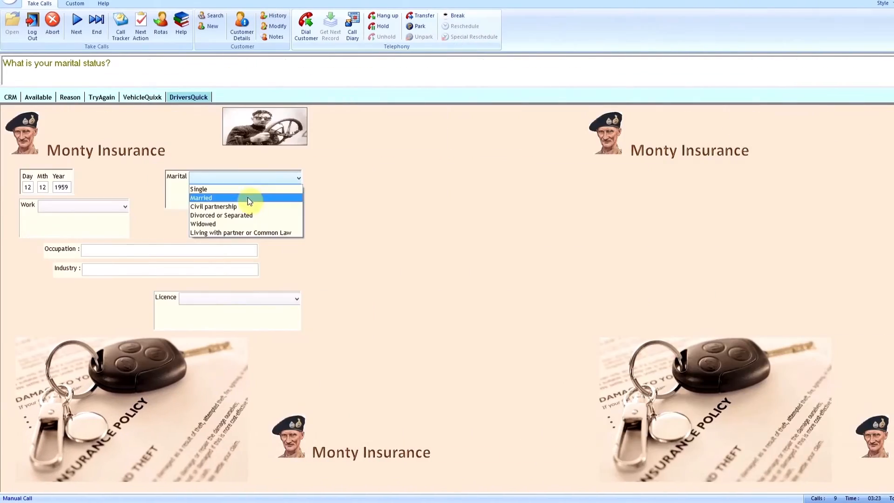
click(254, 197)
click(100, 205)
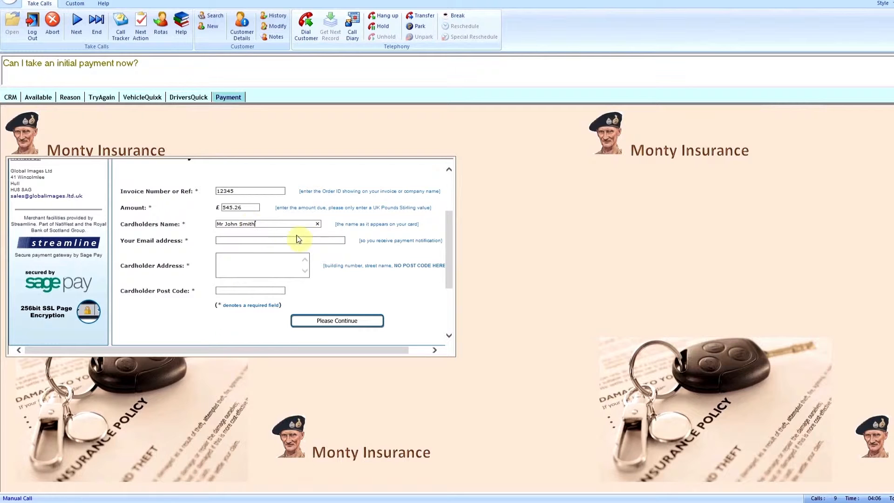
drag(450, 259, 455, 310)
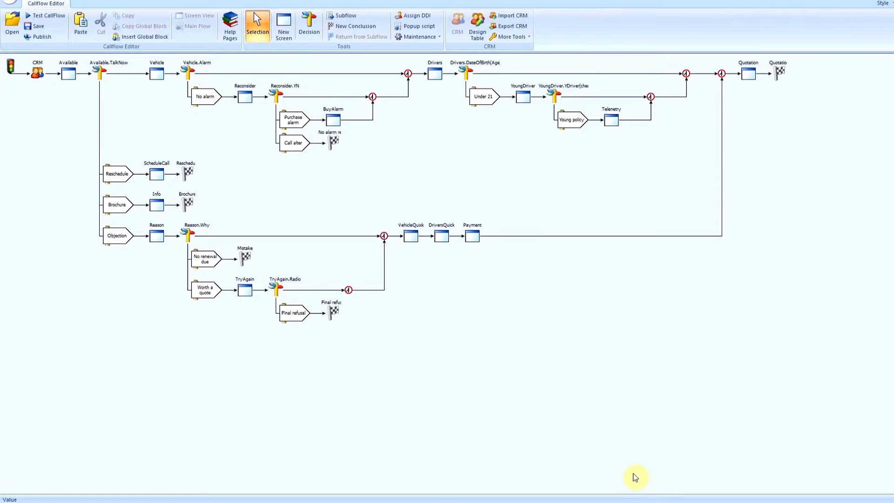
Insert a new screen named Quiz between the Available.TalkNow decision and the Vehicle screen
click(282, 31)
click(127, 75)
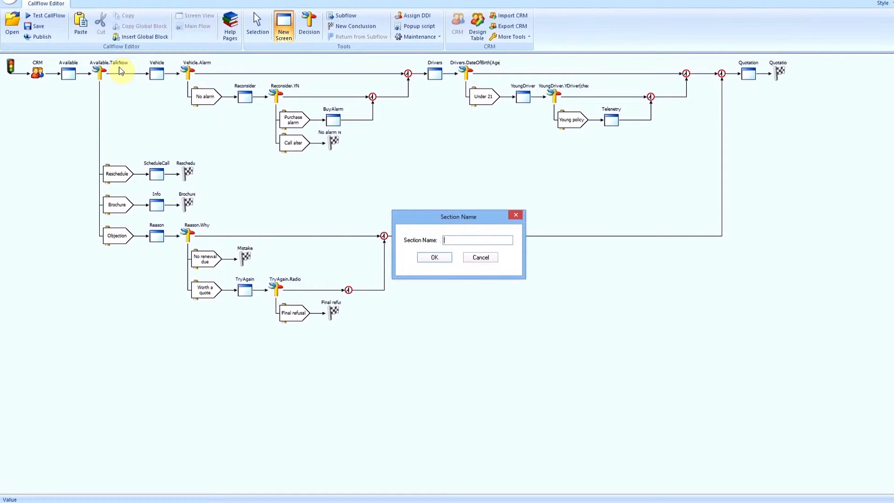
text(Quiz)
key(Return)
click(121, 70)
On the Quiz screen, add a radio control below the logo with the prompt "Please ask: What is the capital city of Honduras?"
double_click(157, 74)
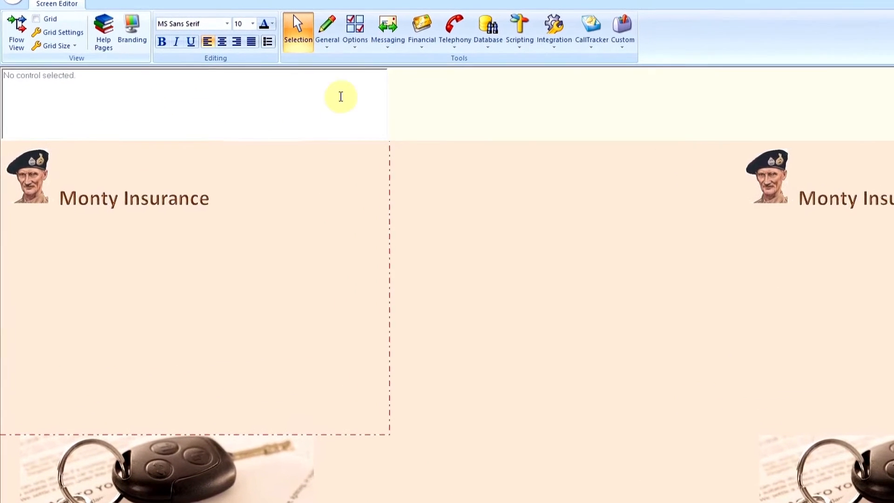
click(359, 32)
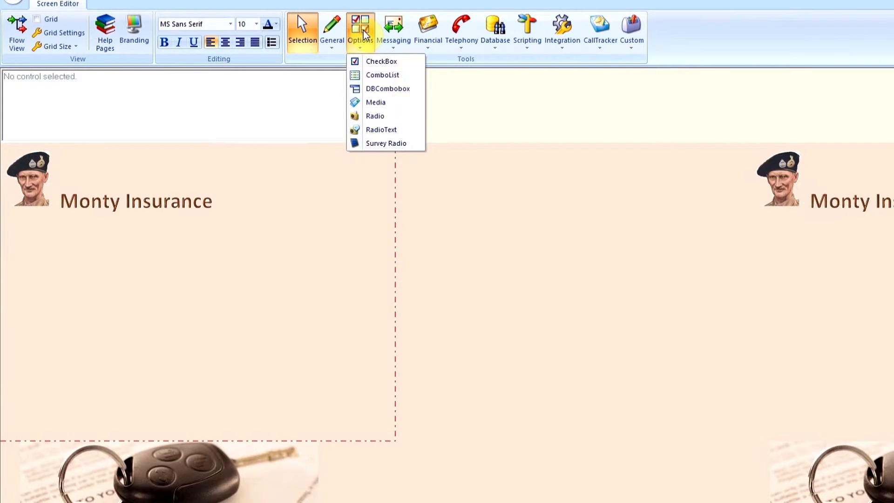
click(380, 116)
drag(20, 218, 291, 354)
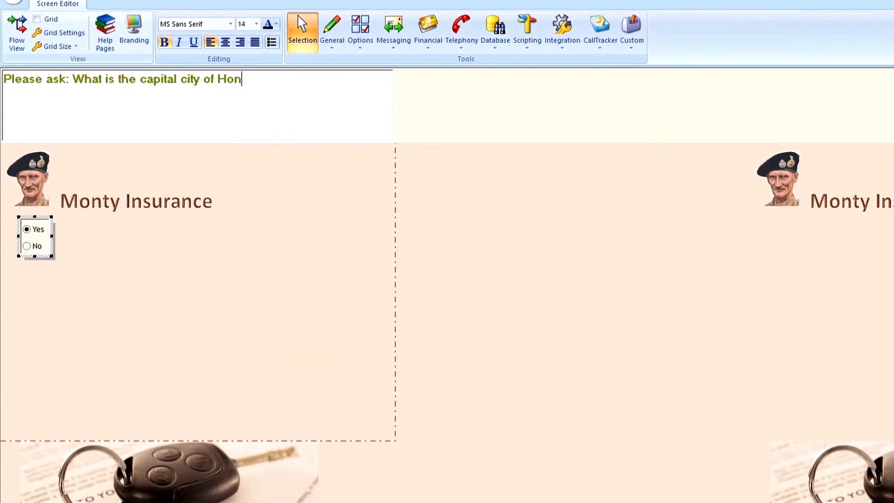
text(duras?)
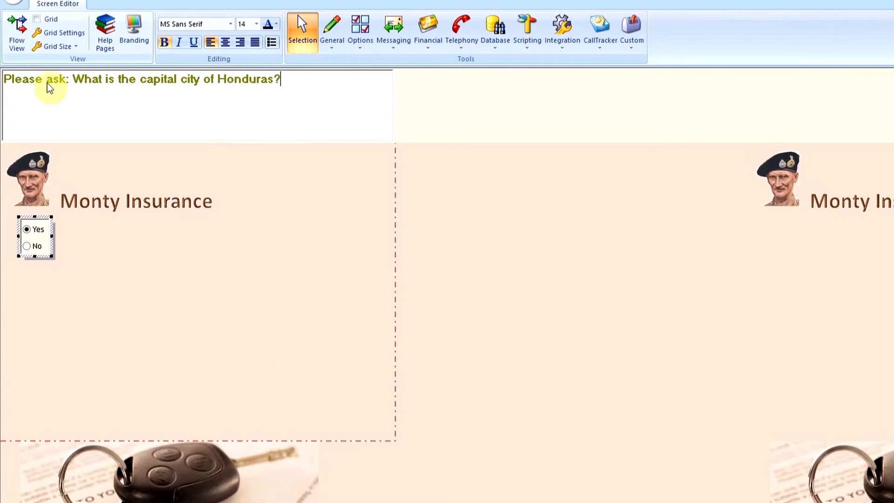
Replace the radio control's options with Managua, Tegucigalpa, San Jose, Quito and Don't know
right_click(47, 238)
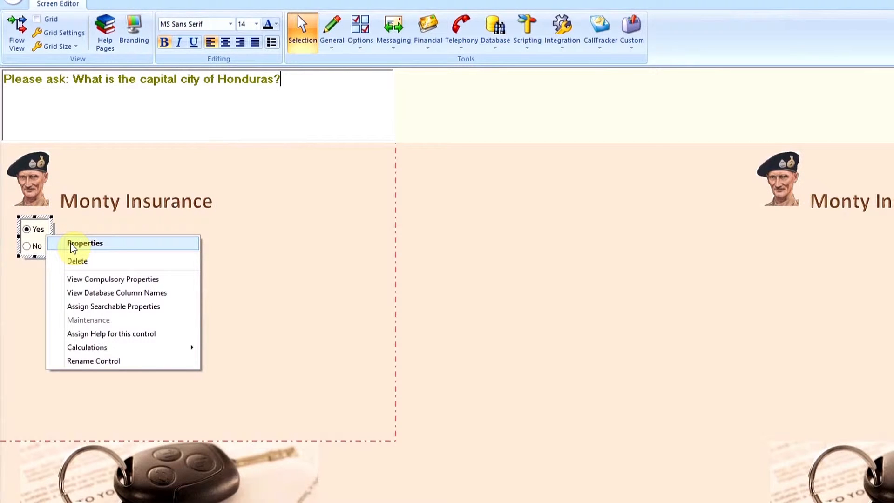
click(72, 243)
click(66, 80)
drag(65, 81, 27, 10)
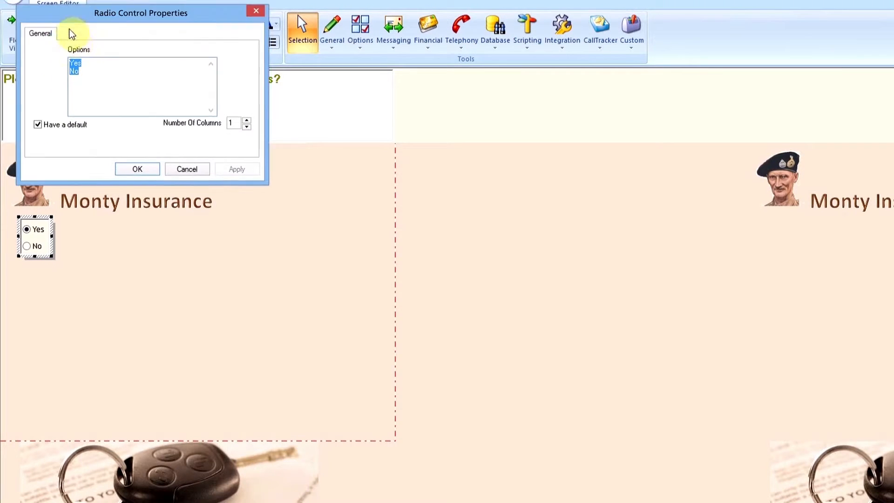
click(127, 213)
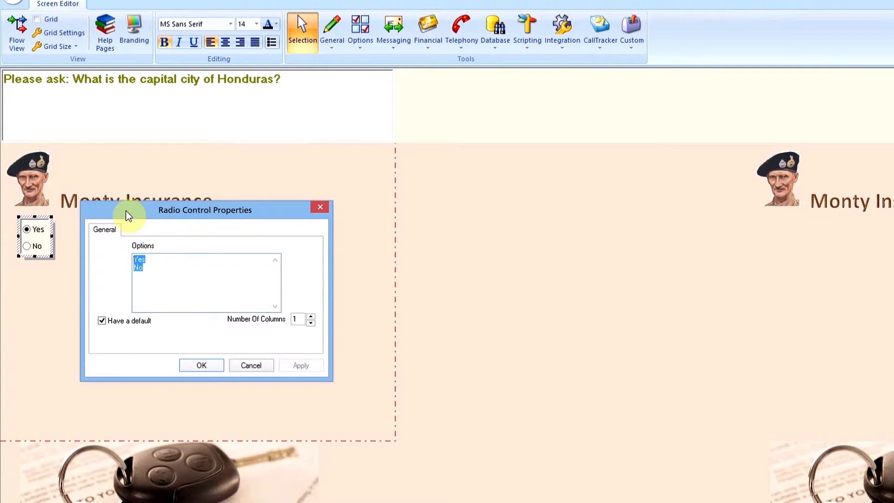
text(Managua Tegucigalpa San Jose Quito Don't know)
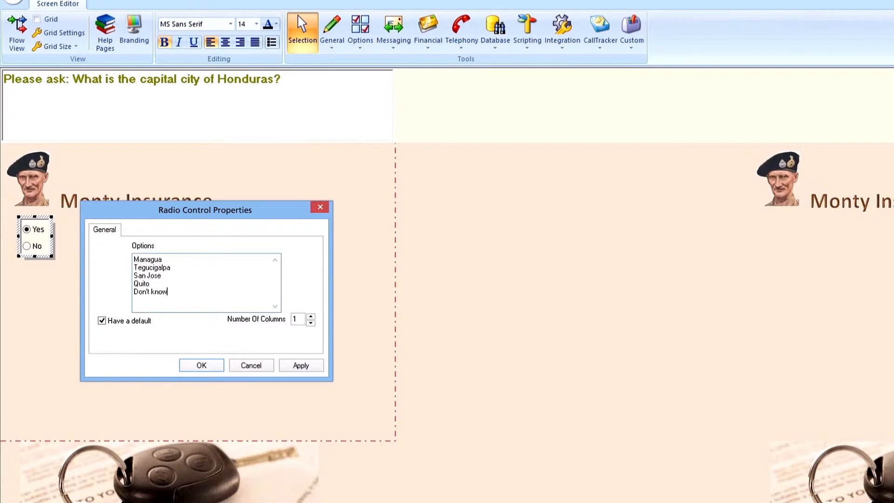
click(202, 365)
Make the radio control's Value property compulsory, with the missing-entry text "You must enter a value"
click(483, 331)
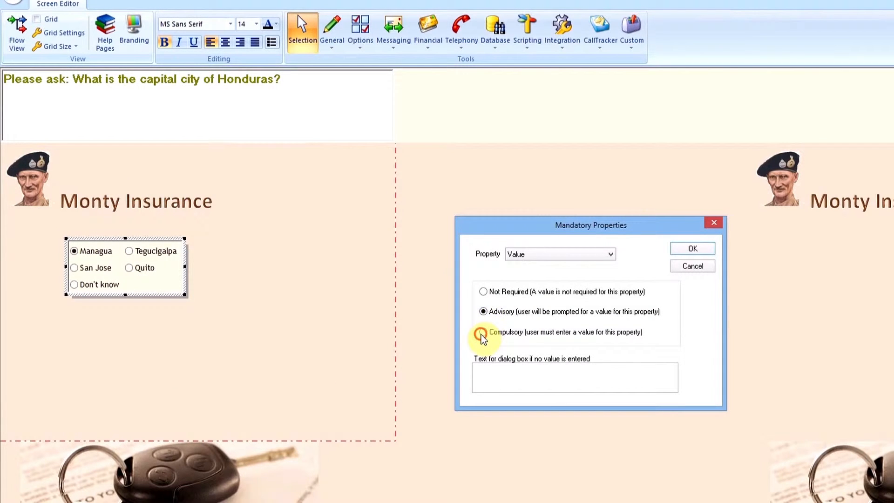
click(526, 257)
click(527, 262)
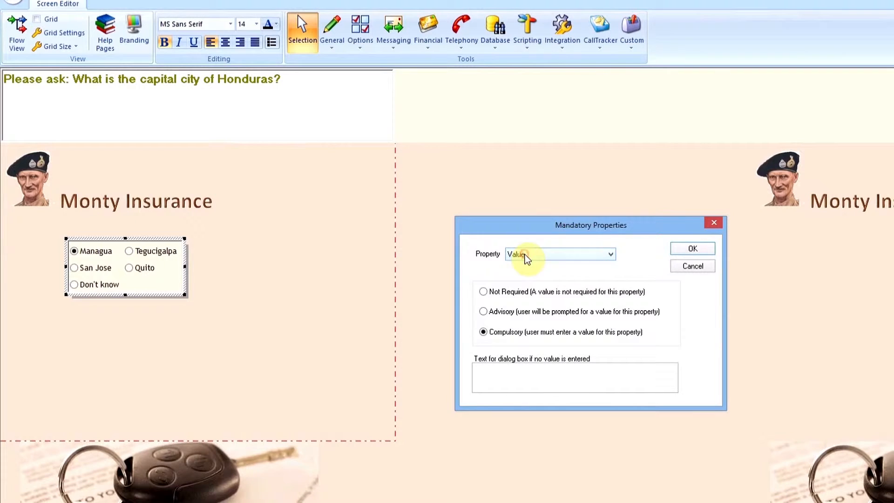
click(487, 371)
text(You must enter a value)
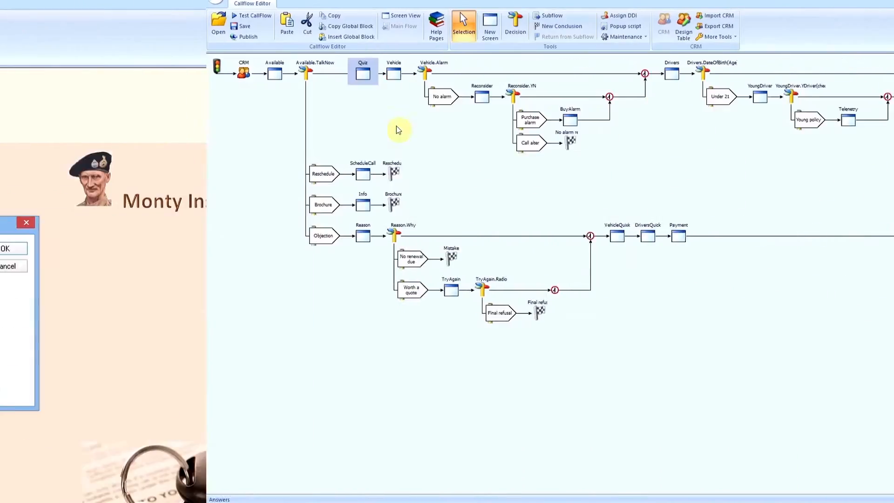
Insert a decision between the Quiz and Vehicle screens, based on the Value of the Quiz Answers control
click(190, 126)
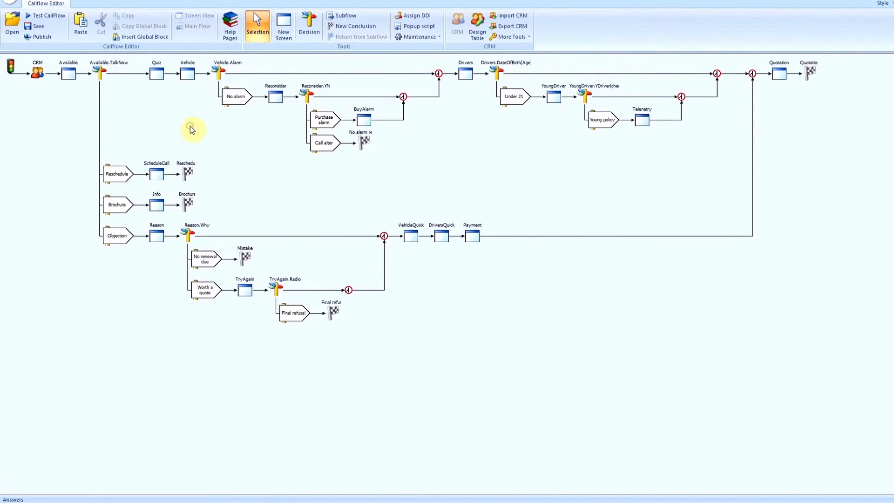
click(309, 32)
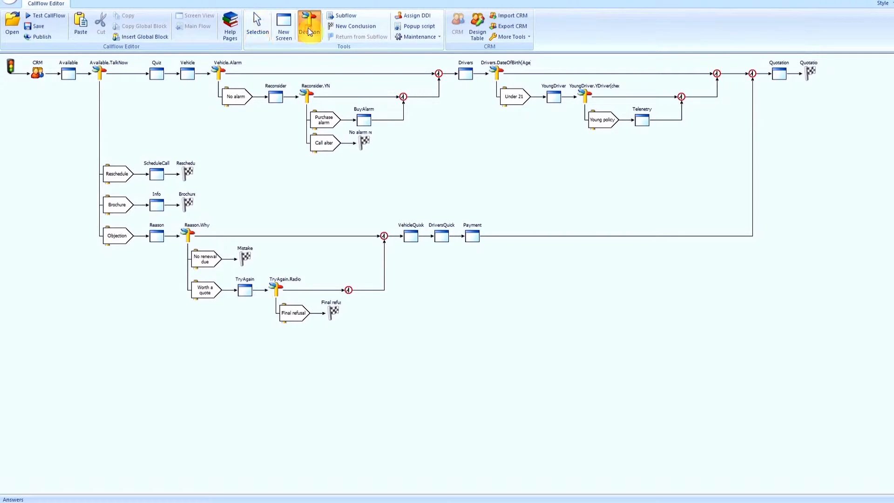
click(171, 74)
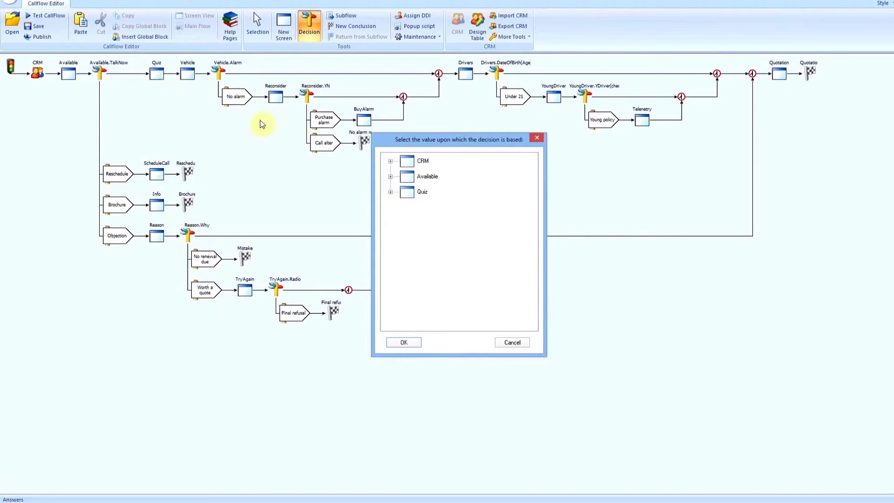
drag(389, 140, 196, 67)
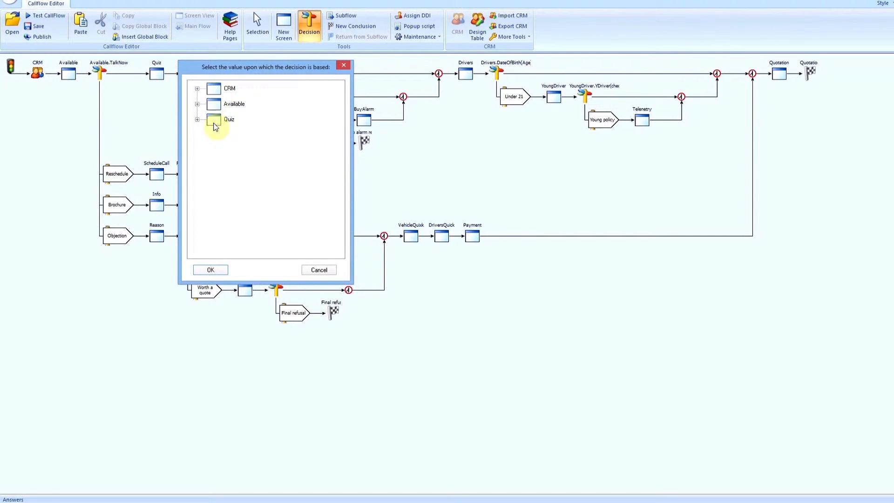
click(197, 119)
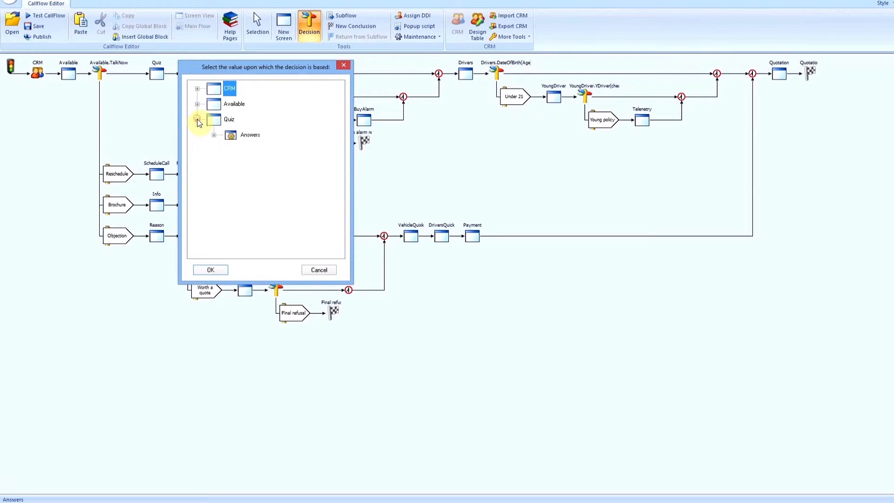
click(215, 135)
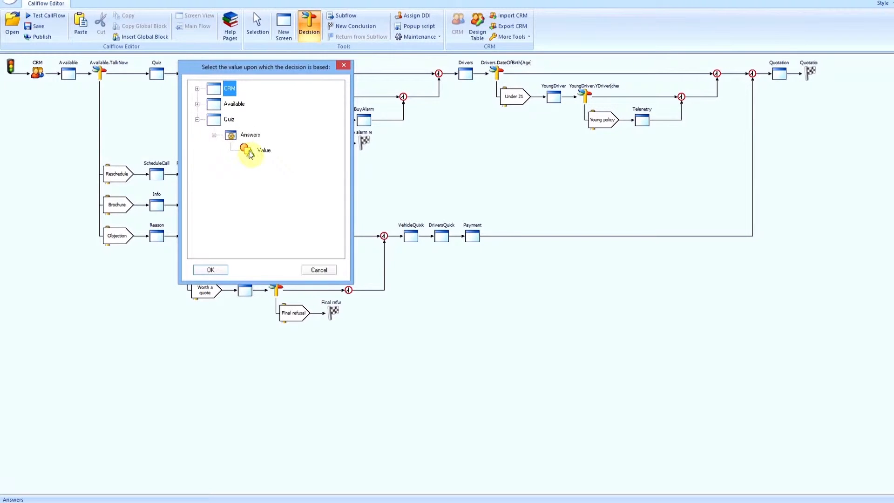
click(250, 150)
click(209, 270)
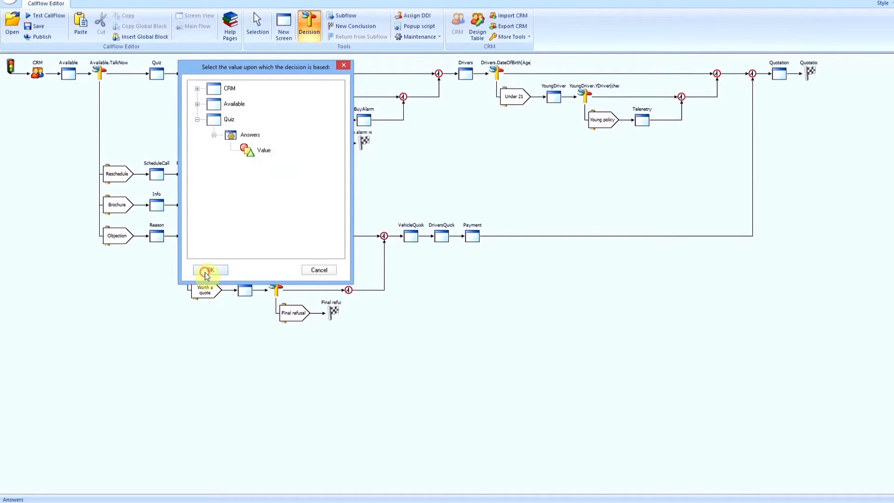
click(193, 75)
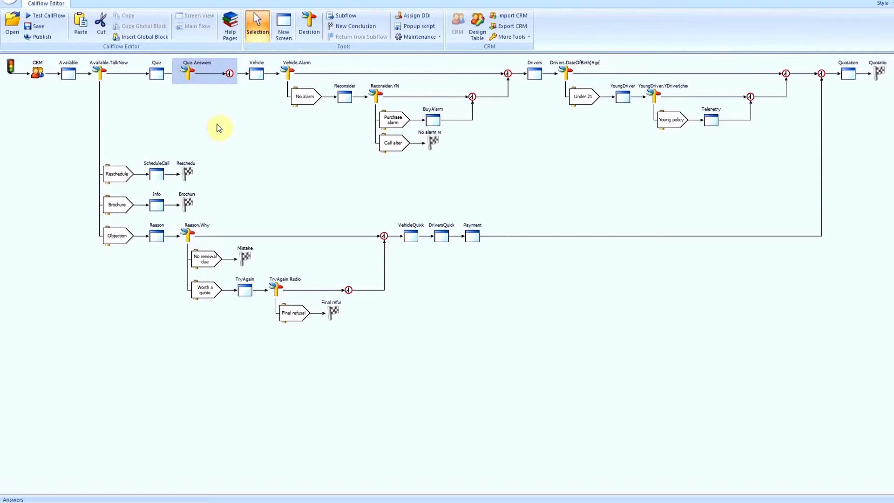
Add a branch named Correct to the Quiz.Answers decision, with Tegucigalpa as its condition
double_click(188, 72)
click(366, 155)
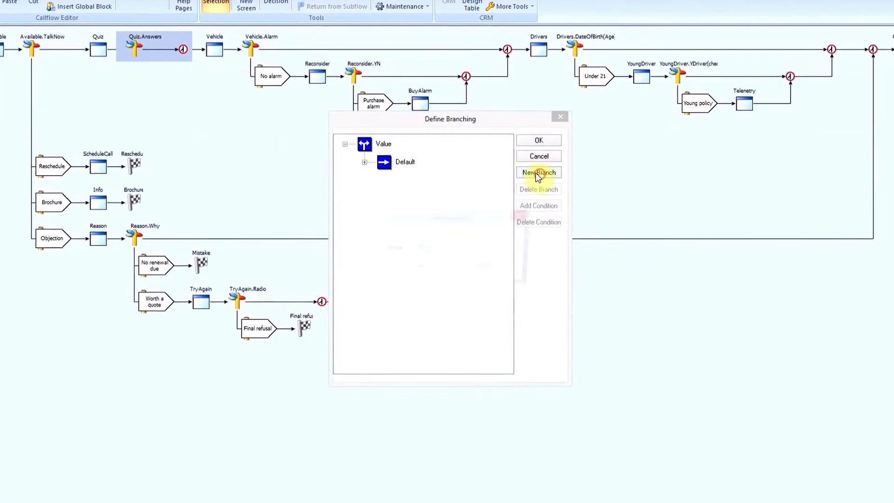
click(541, 176)
text(Correct)
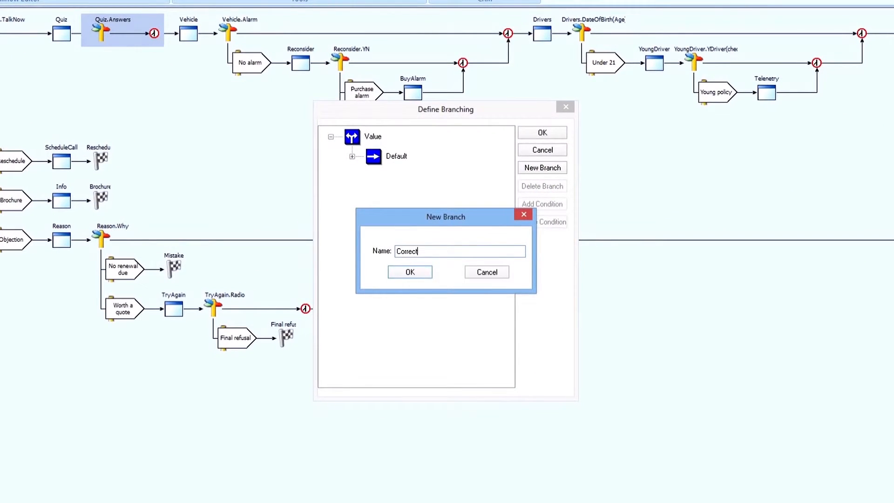
key(Return)
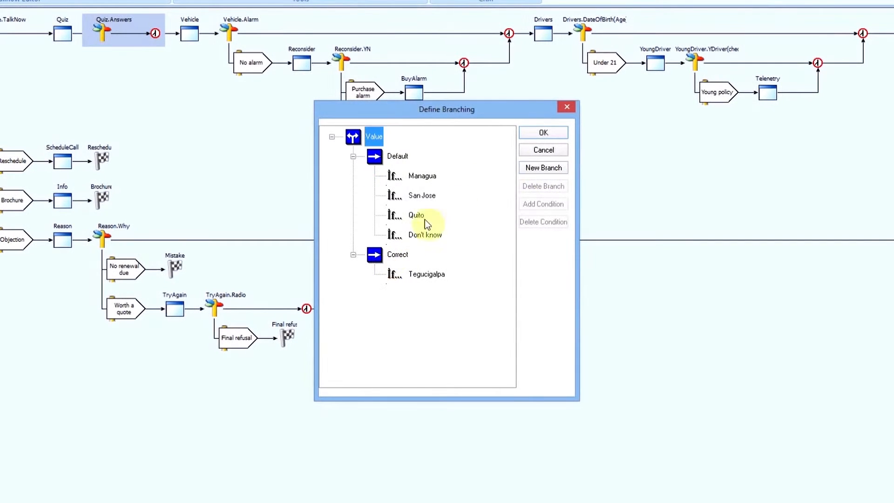
Add a branch named Incorrect to the decision and move Managua, San Jose and Quito into it
click(525, 173)
text(Incorrect)
key(Return)
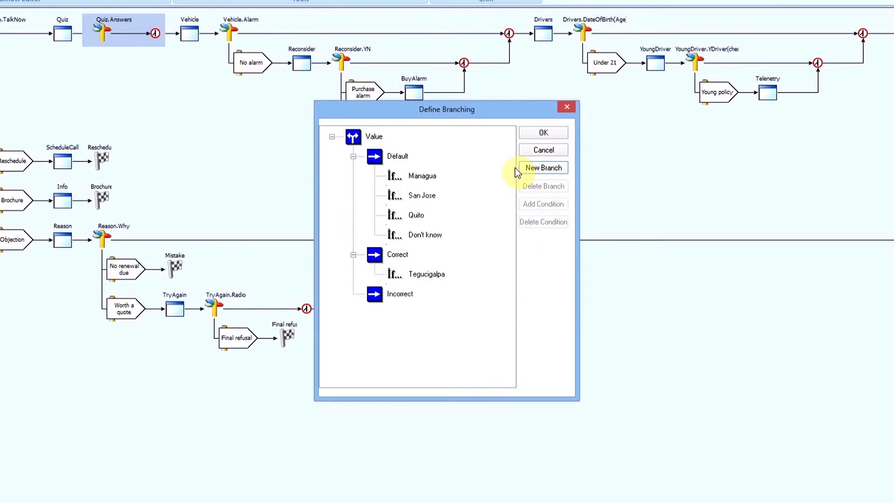
drag(398, 180, 399, 321)
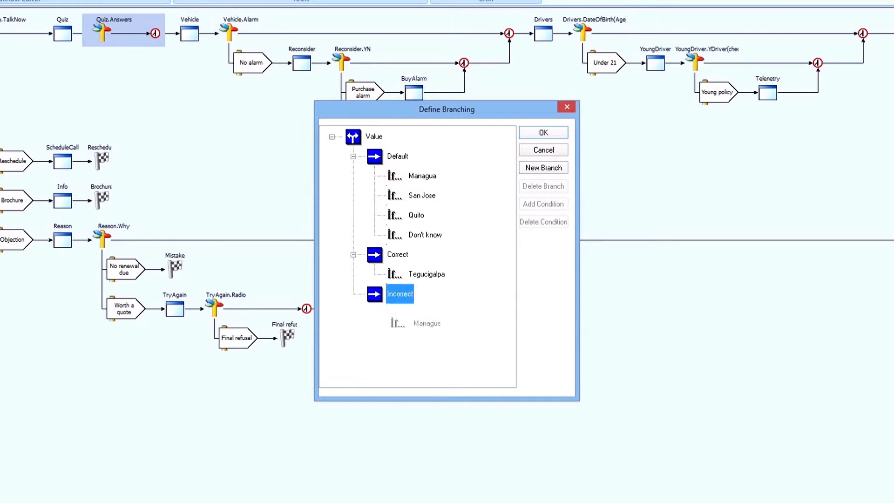
drag(408, 180, 411, 295)
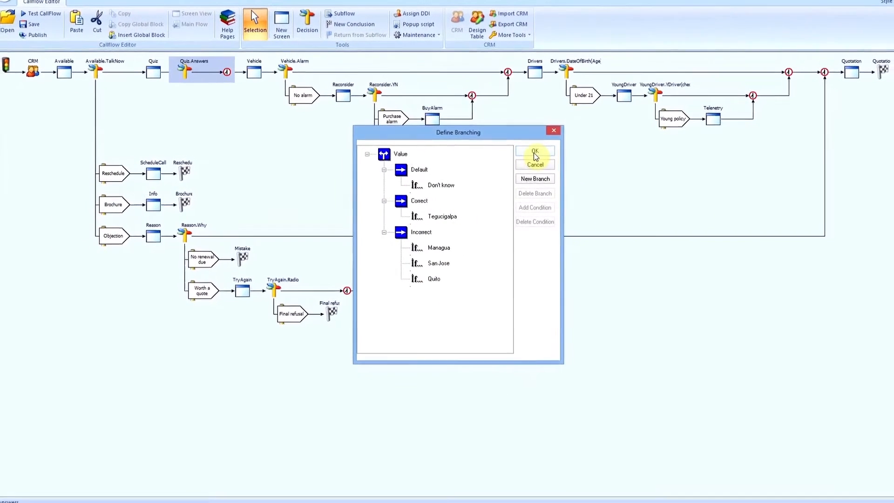
click(537, 147)
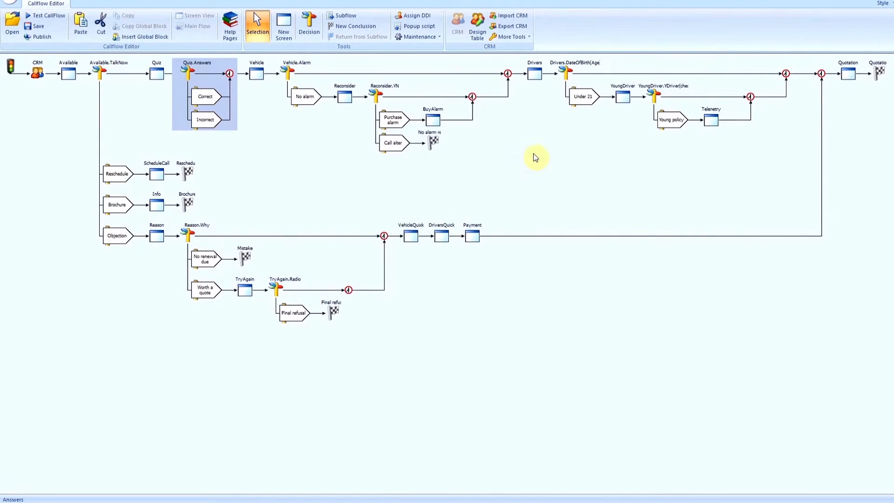
Insert a conclusion at the end of the Incorrect branch with a call result beginning "Failed qu"
click(340, 26)
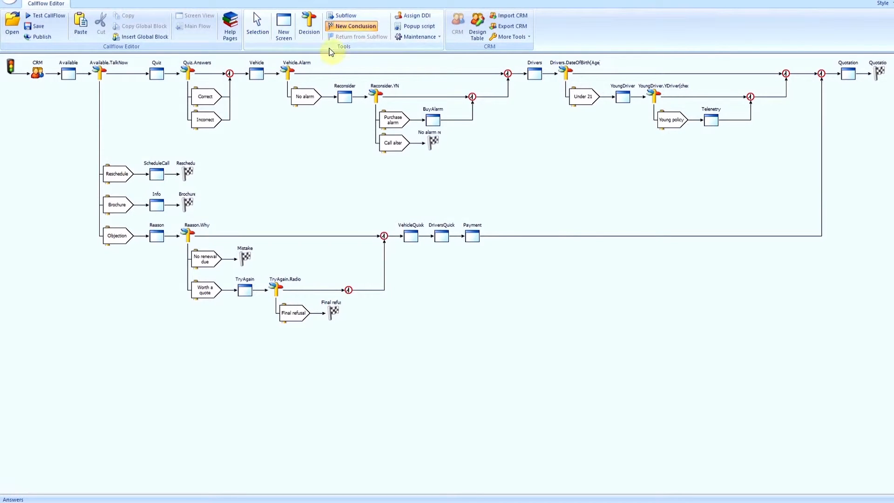
click(226, 120)
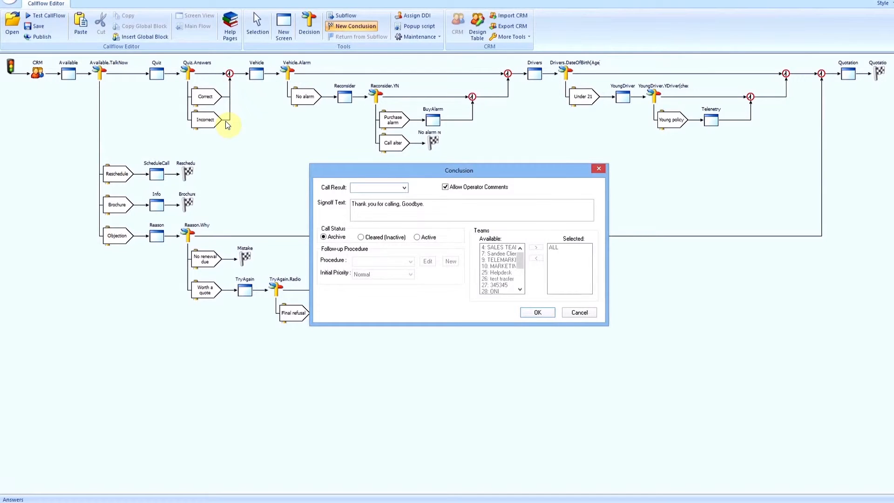
text(Failed)
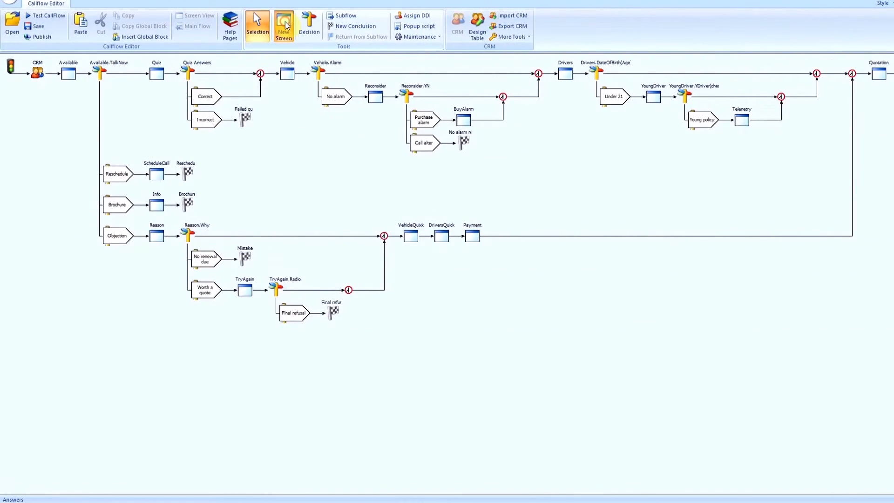
Insert a new screen on the Correct branch of the Quiz.Answers decision
click(285, 26)
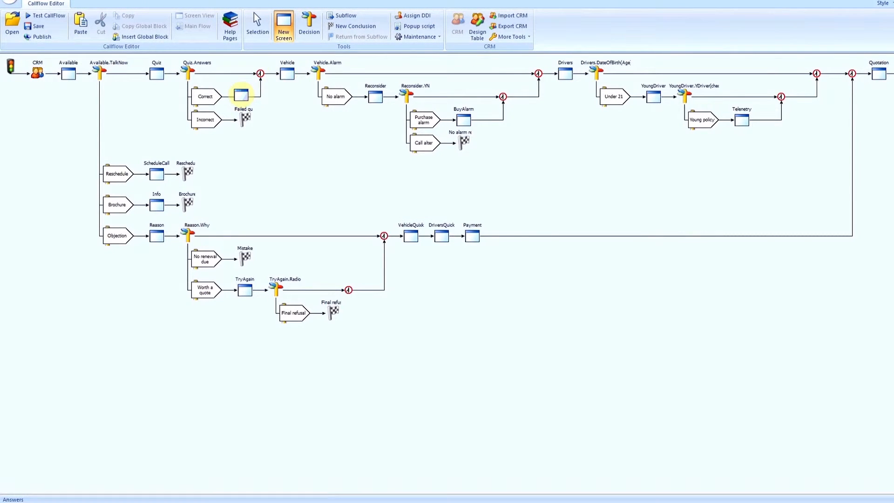
click(244, 96)
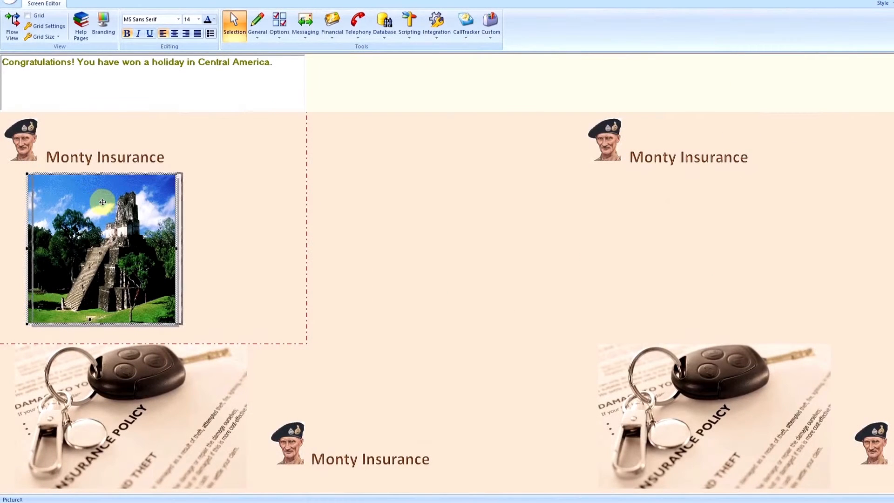
Position the temple picture on the Prize screen and publish the callflow with "demo" as the reason
drag(102, 201, 136, 206)
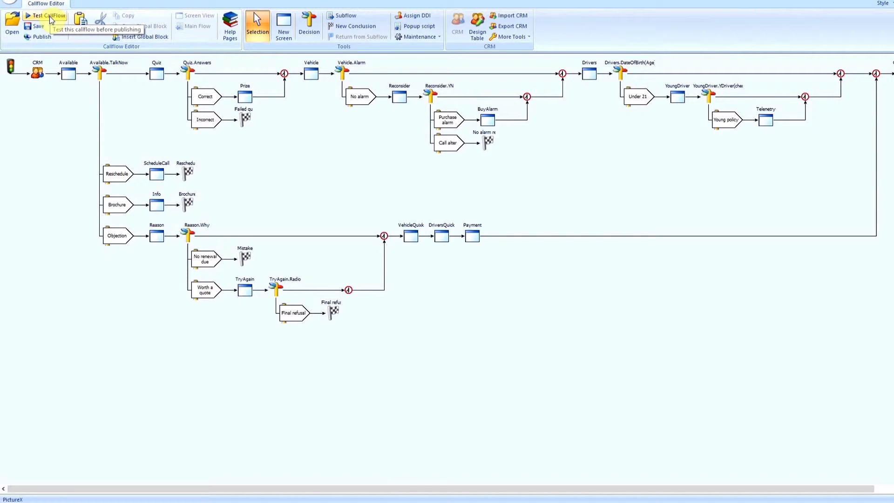
click(43, 37)
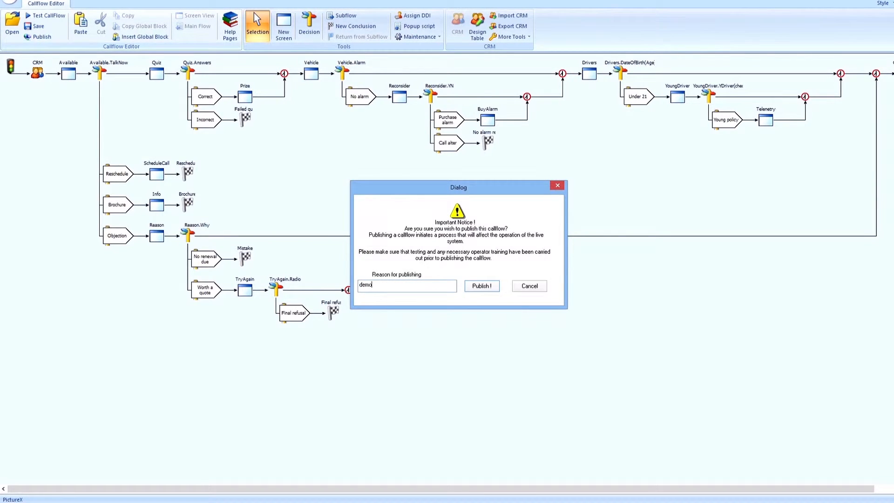
click(478, 287)
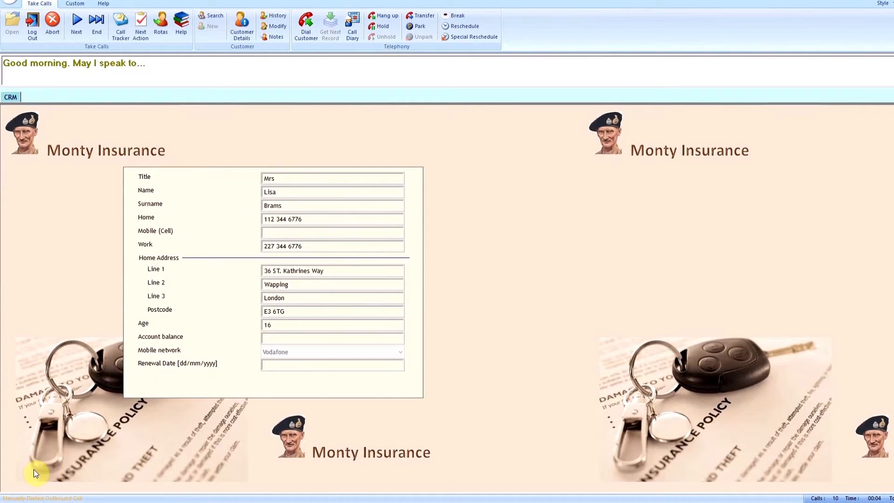
Advance the outbound call with Yes for availability, try Managua as the quiz answer, and cancel the conclusion
key(Return)
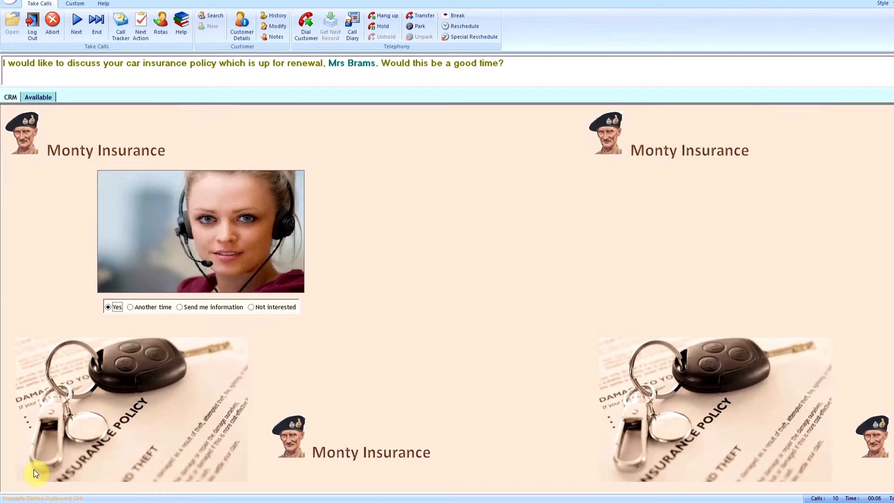
key(Return)
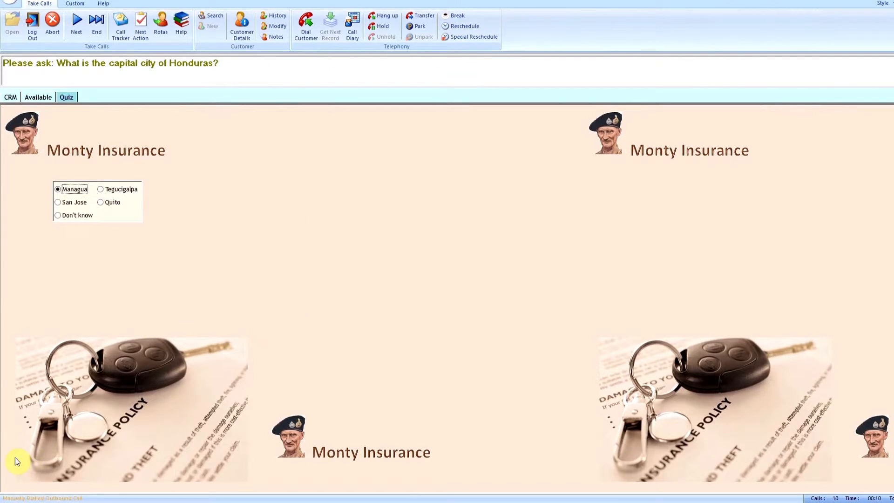
key(Return)
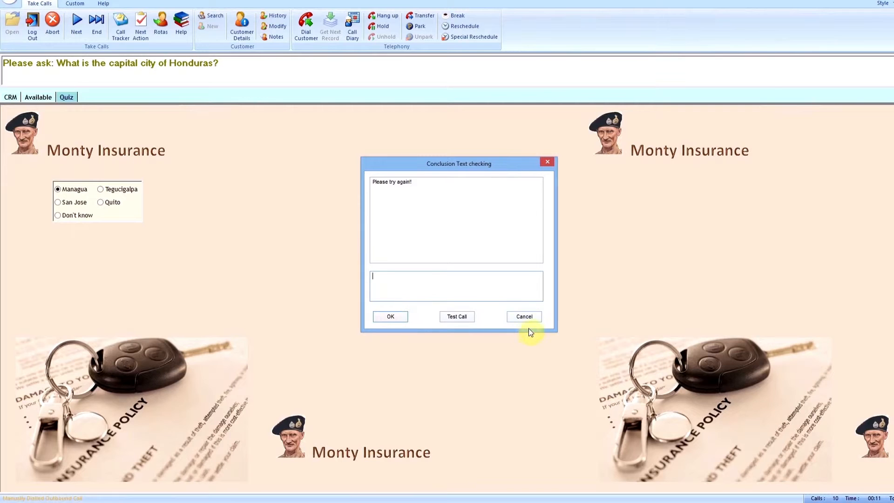
click(524, 317)
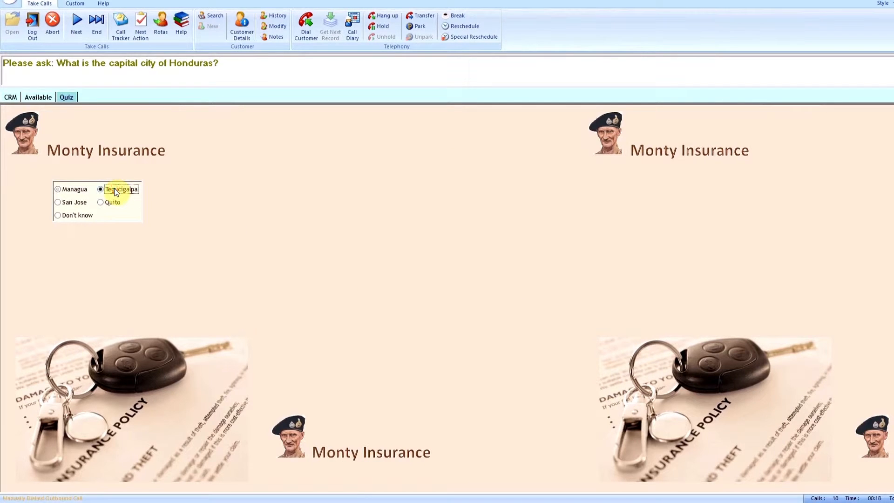
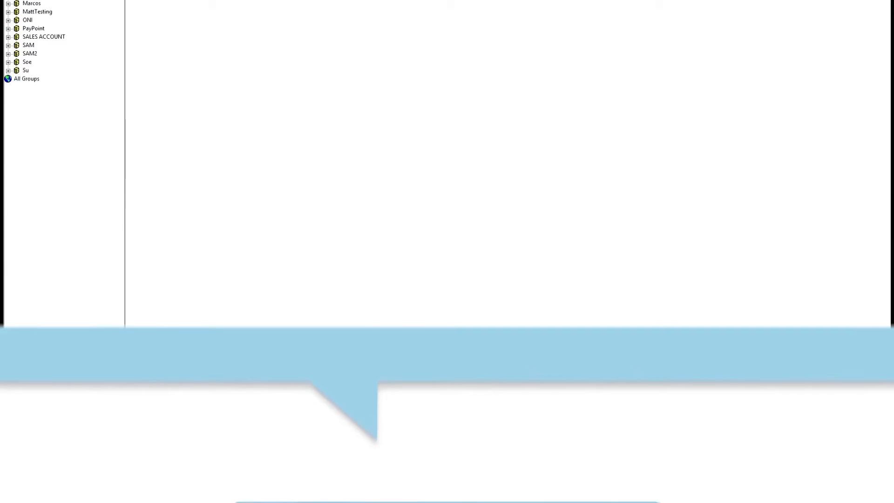
Add a predictive outbound list named Demo1 to the Monty Insurance campaign and raise its priority above Normal towards High
right_click(26, 55)
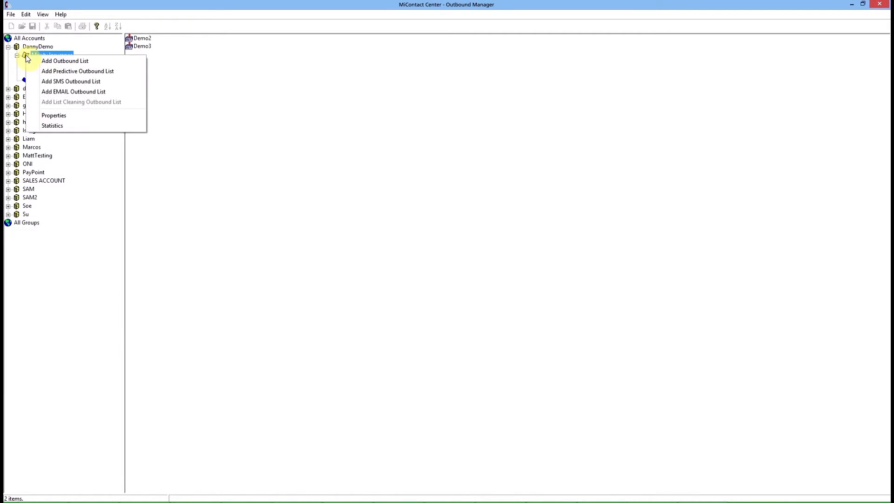
click(56, 72)
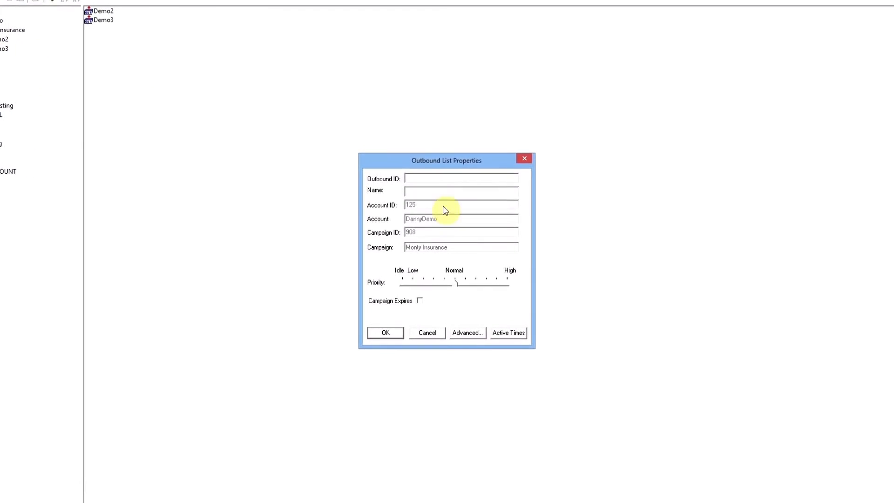
text(Demo1)
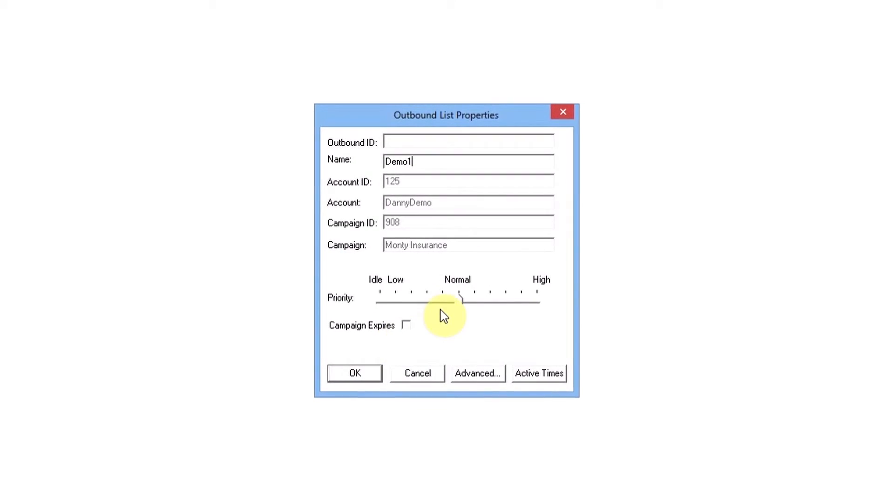
drag(459, 304, 500, 310)
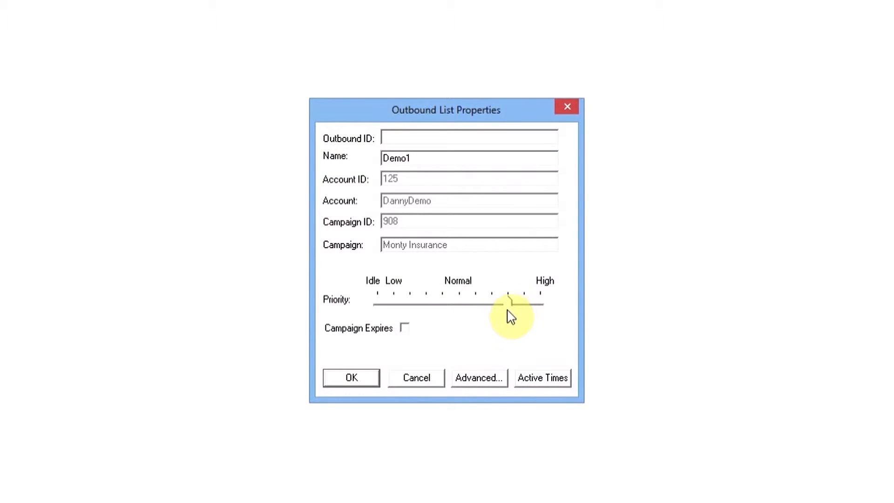
Try a campaign expiry period from 13/12/2013 to 19/12/2013 and switch the expiry off again
click(405, 329)
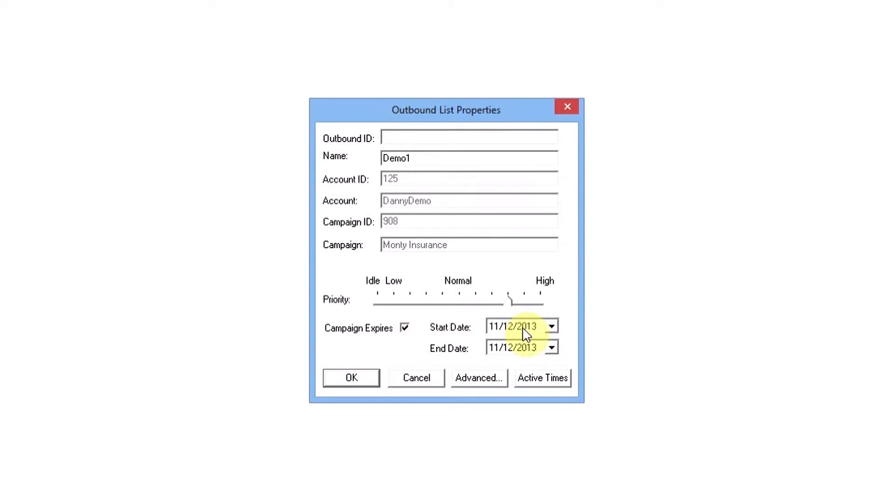
click(551, 326)
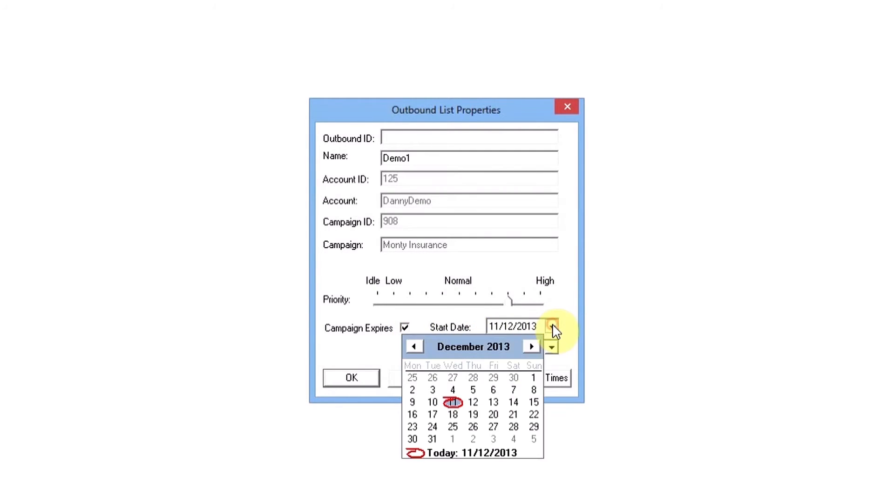
click(492, 401)
click(494, 349)
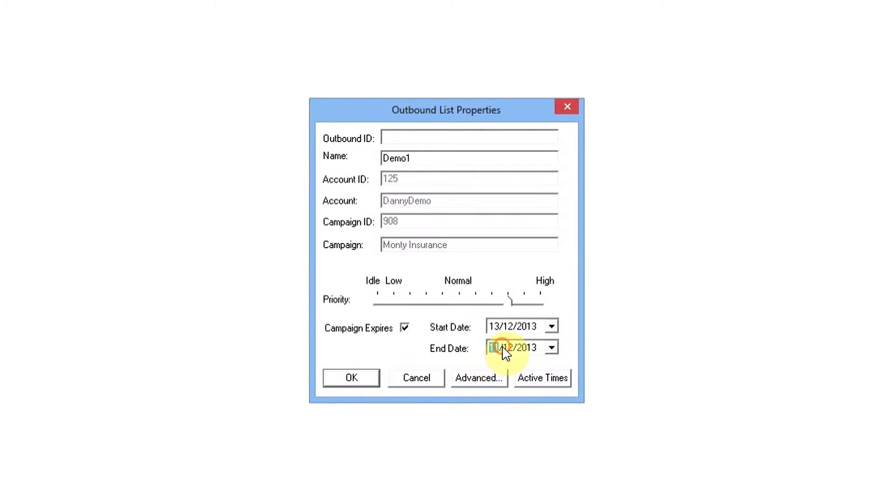
click(552, 348)
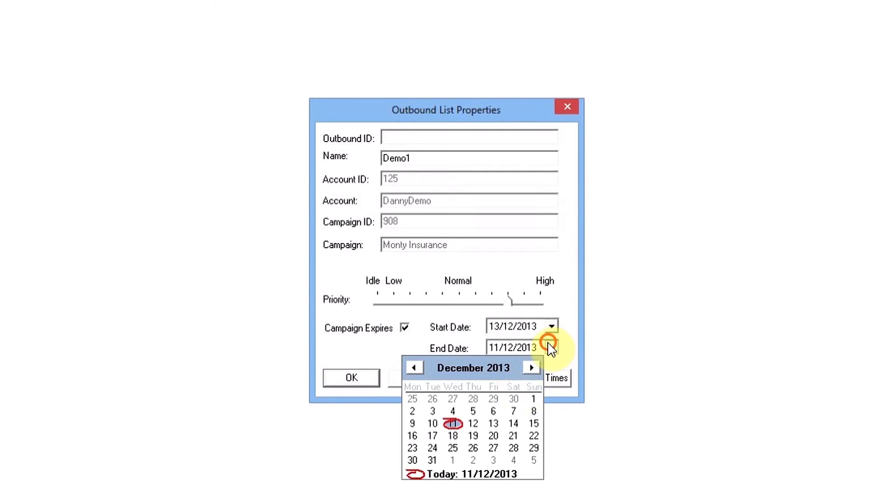
click(473, 436)
click(404, 332)
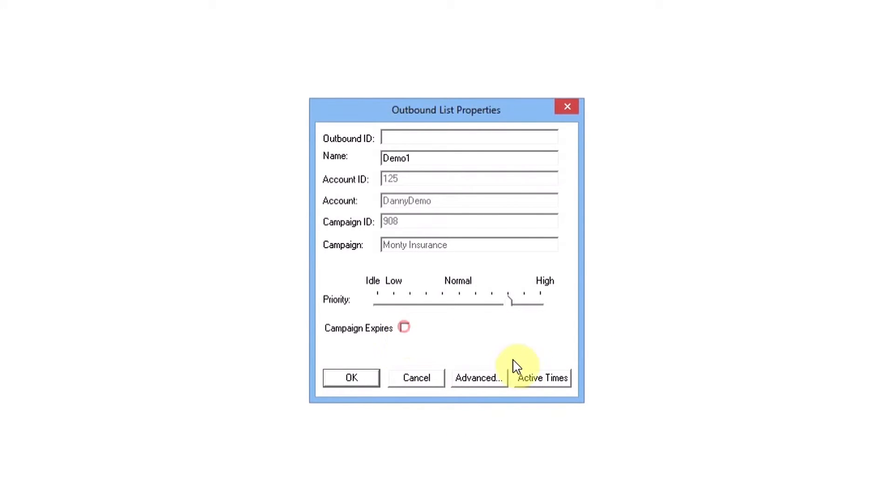
Set active times to about 9:15–15:30 Monday to Thursday, from 12:30 into the evening on Friday, and 12:30–17:00 on Saturday
click(532, 376)
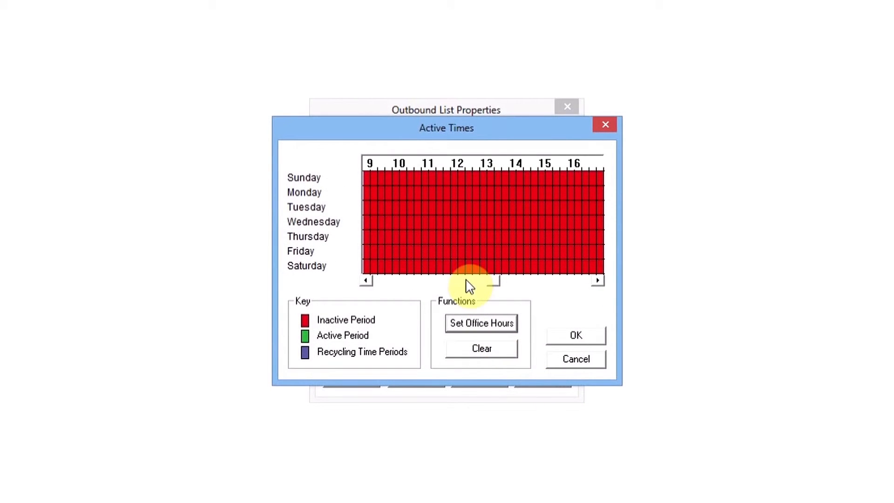
drag(375, 185, 549, 240)
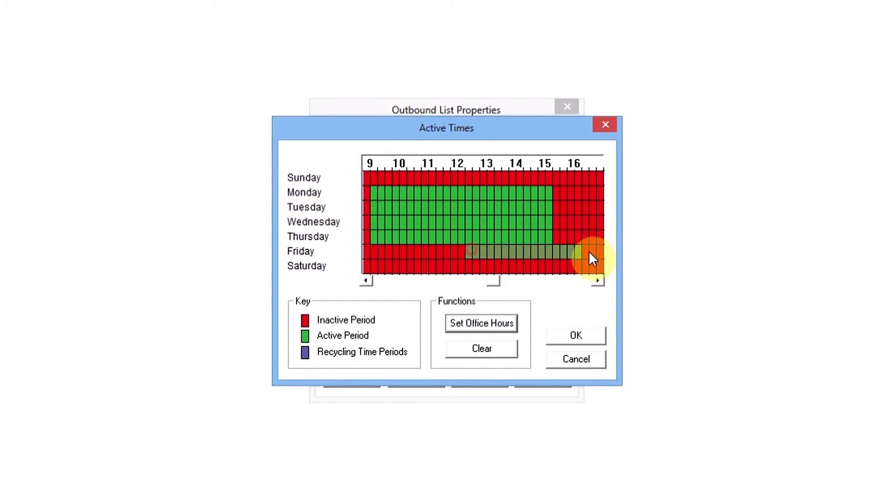
drag(622, 259, 613, 254)
drag(382, 268, 506, 274)
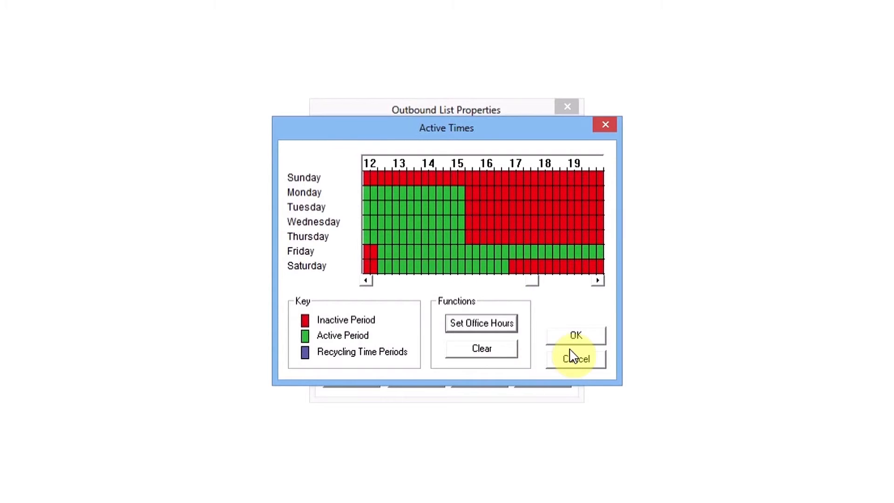
click(574, 336)
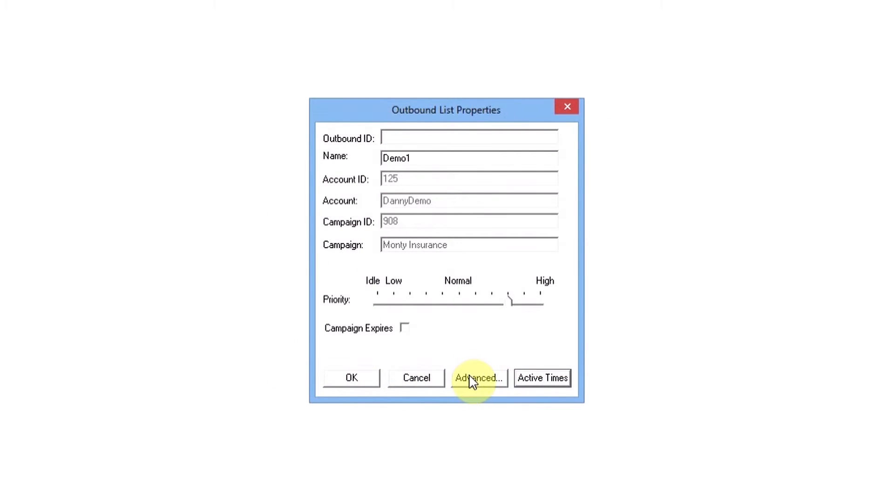
Review the additional options available in the list's advanced settings and leave them without applying changes
click(471, 380)
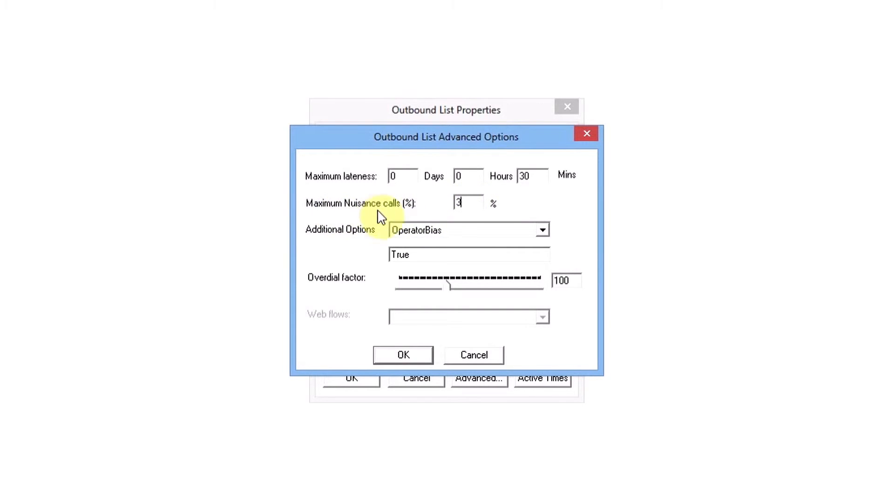
click(542, 233)
drag(544, 281, 536, 247)
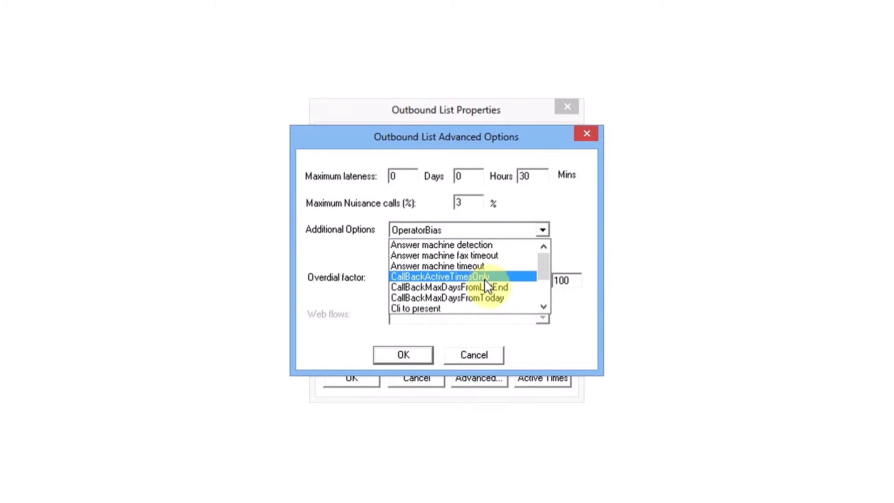
click(540, 267)
drag(542, 270, 544, 289)
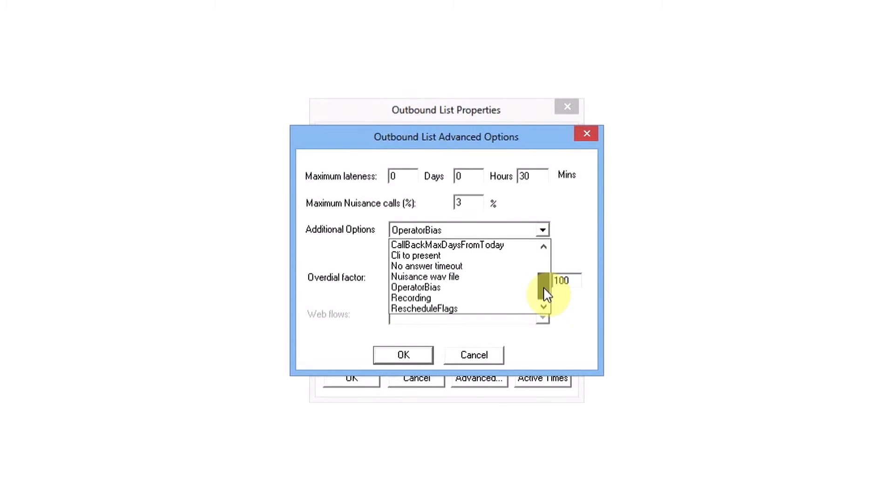
click(545, 347)
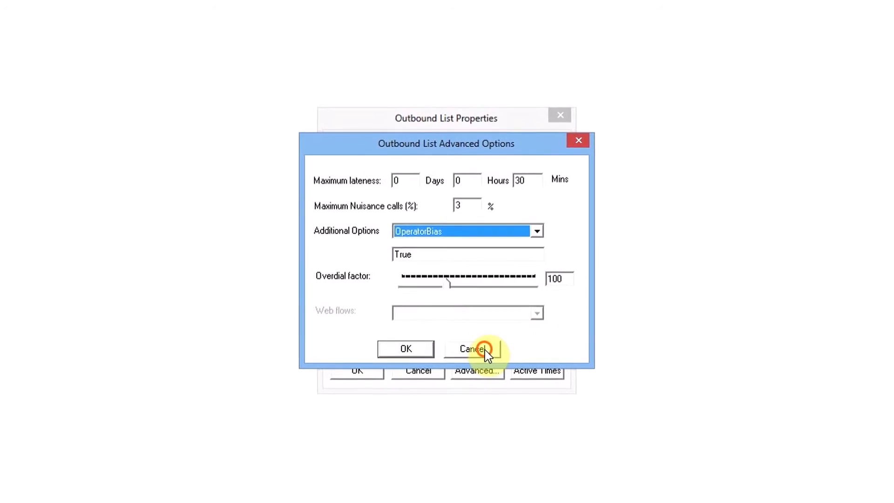
click(485, 349)
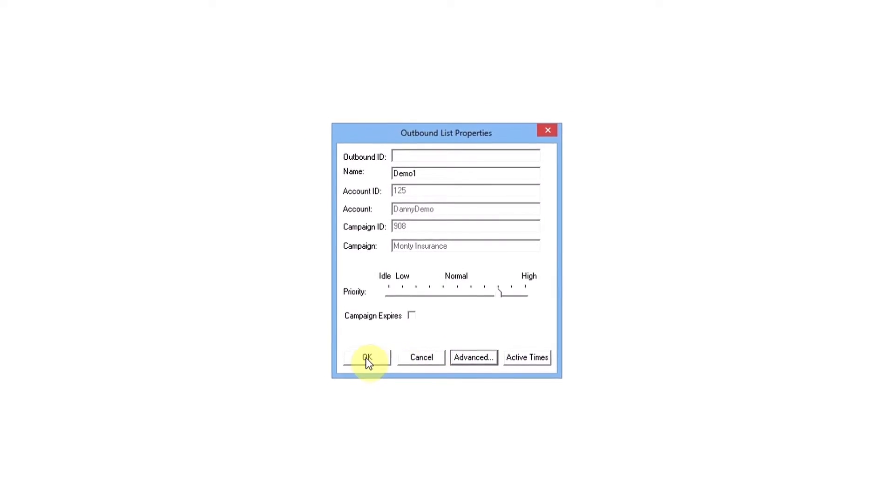
Save the Demo1 outbound list and make it active immediately
click(357, 372)
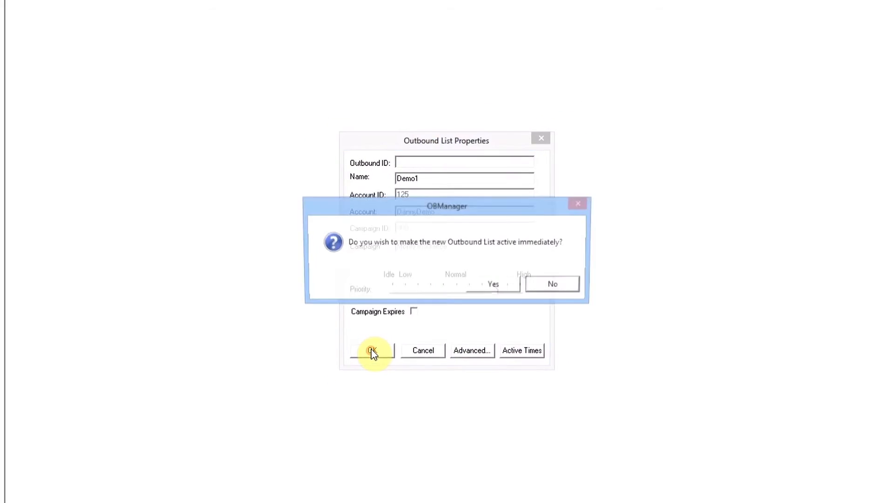
click(491, 283)
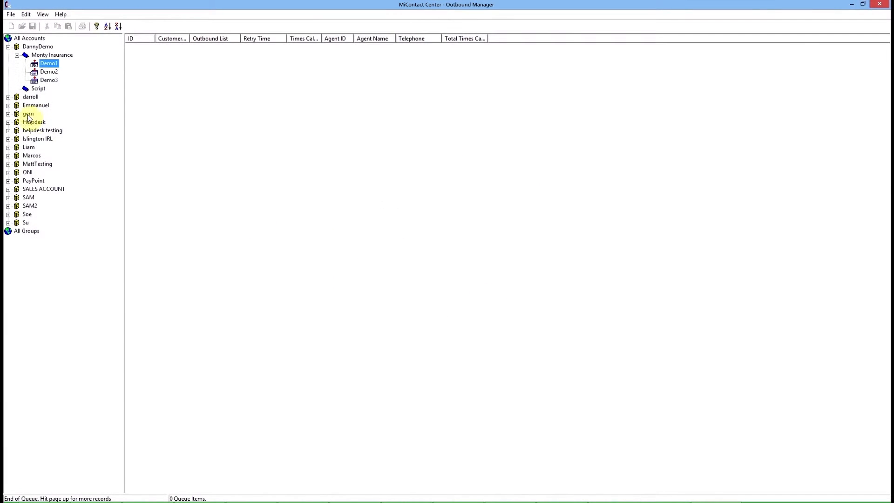
Start a selective queuing import for the Demo1 list and open its selection criteria
right_click(35, 66)
click(75, 91)
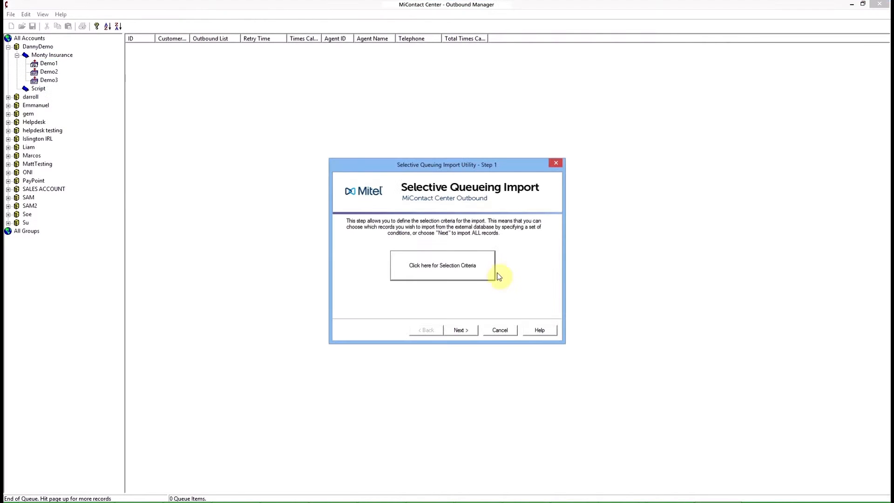
click(461, 269)
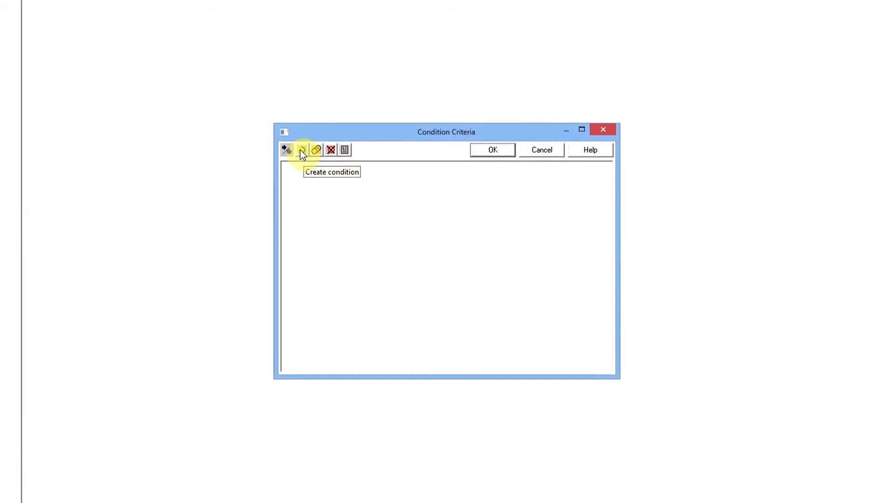
Create a condition named SW London that selects records whose Postcode is alphabetically prefixed with SW
click(296, 146)
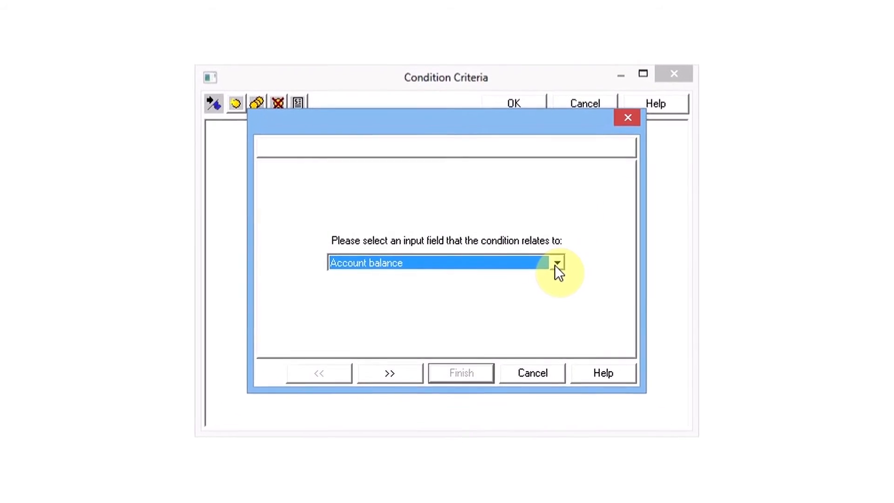
click(549, 263)
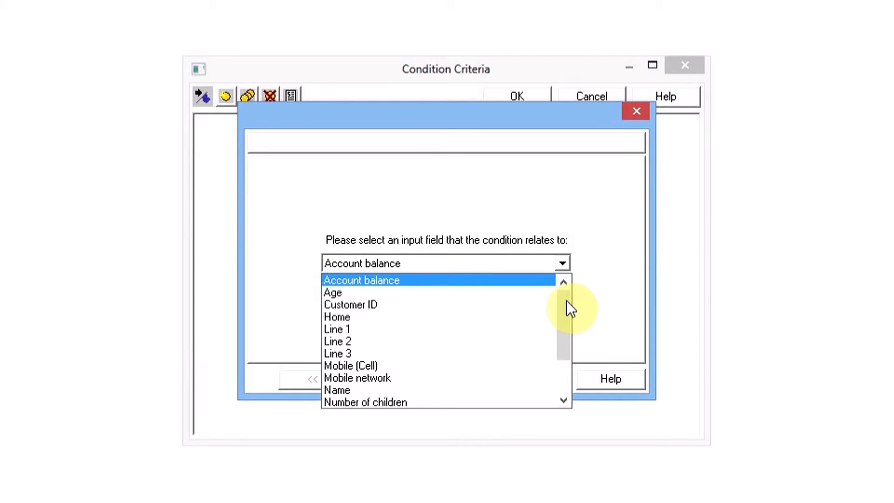
drag(569, 300, 561, 339)
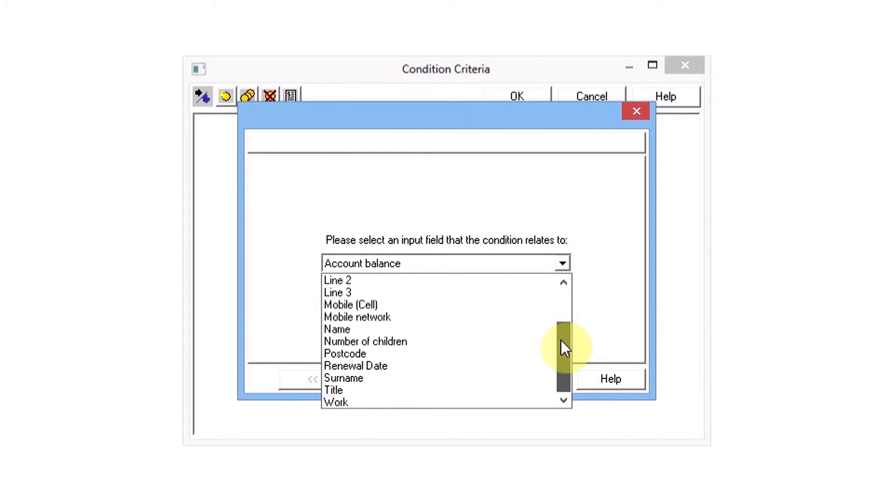
click(406, 355)
click(402, 375)
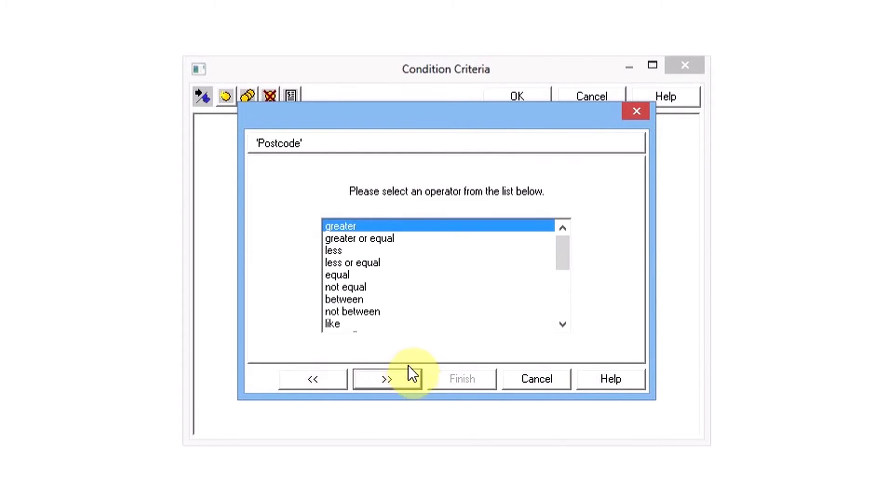
drag(563, 247, 565, 303)
click(366, 285)
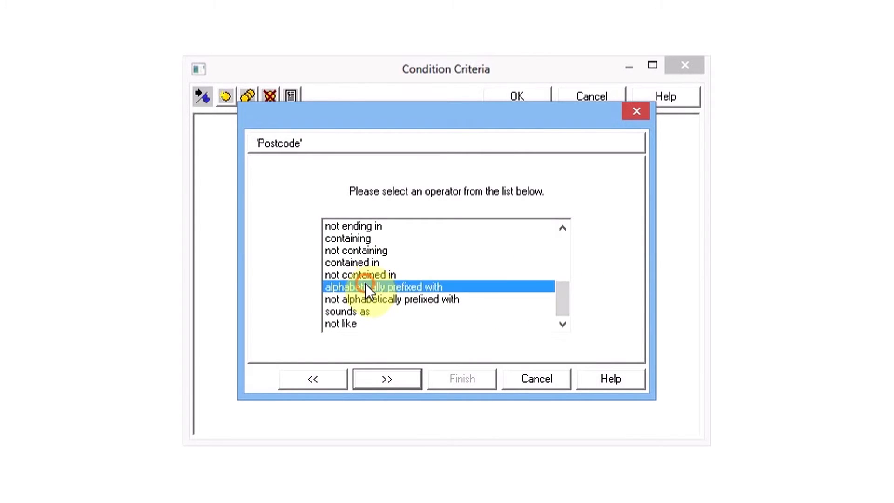
click(373, 378)
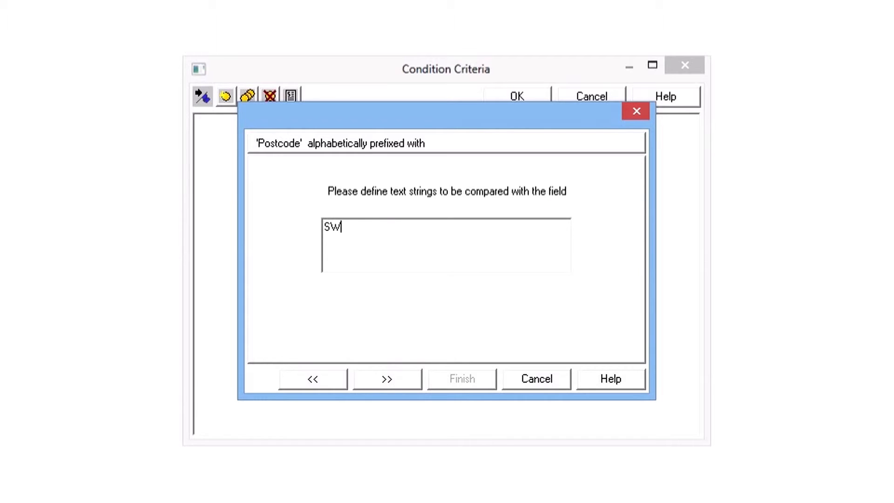
click(385, 370)
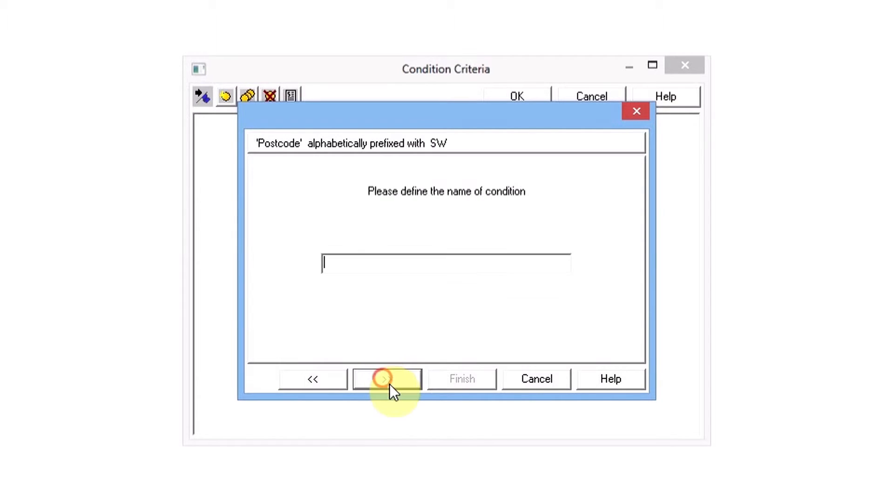
text(SW L)
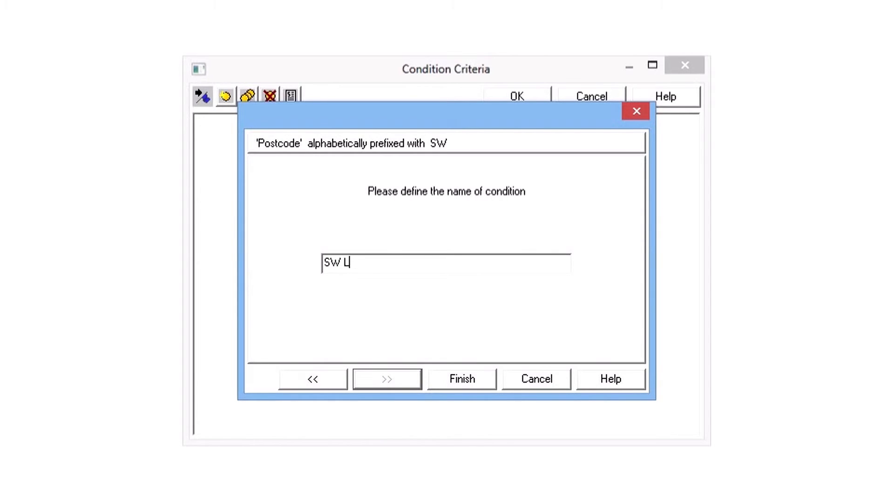
key(Return)
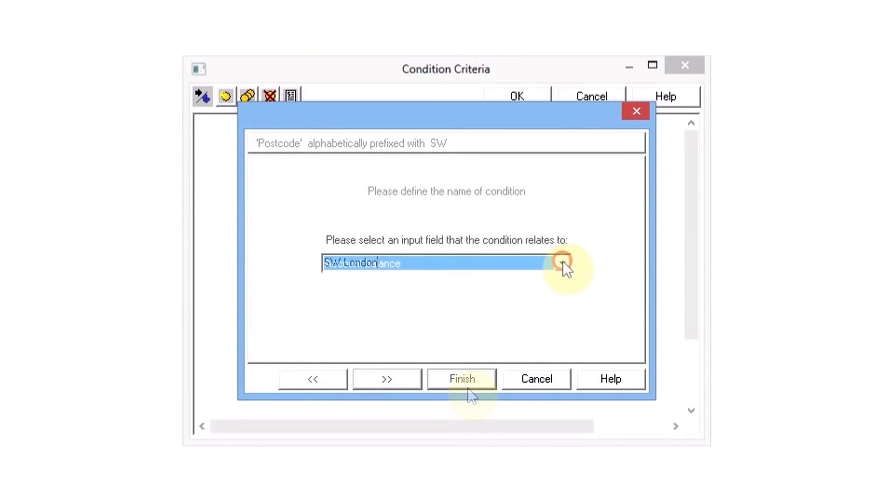
Create a condition named Young that selects records whose Age is between 20 and 40
click(562, 262)
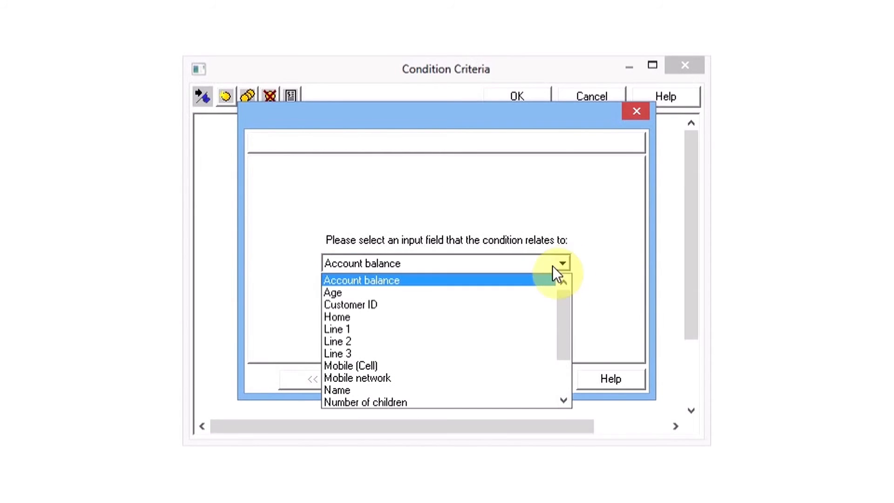
click(335, 292)
click(385, 378)
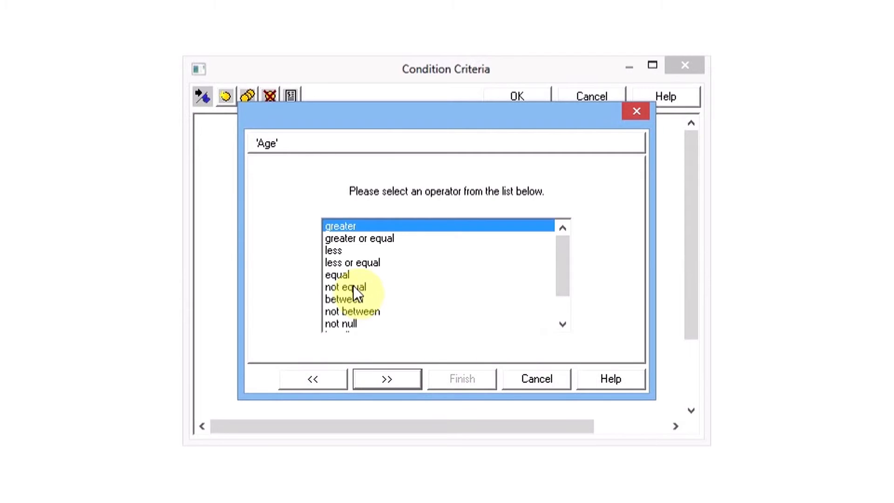
click(344, 299)
click(378, 379)
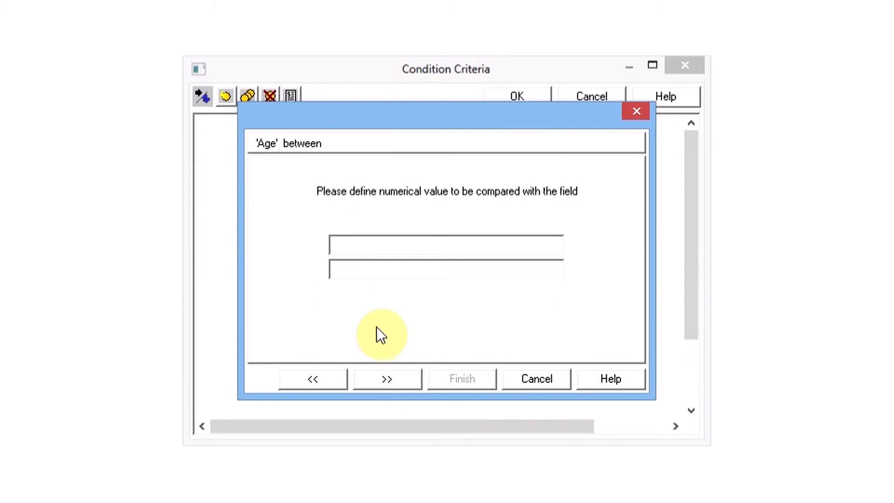
text(20)
key(Tab)
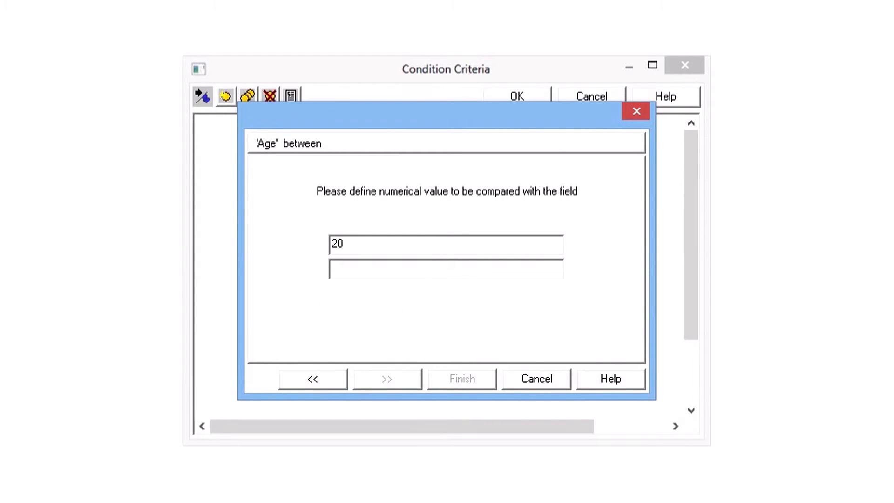
click(387, 379)
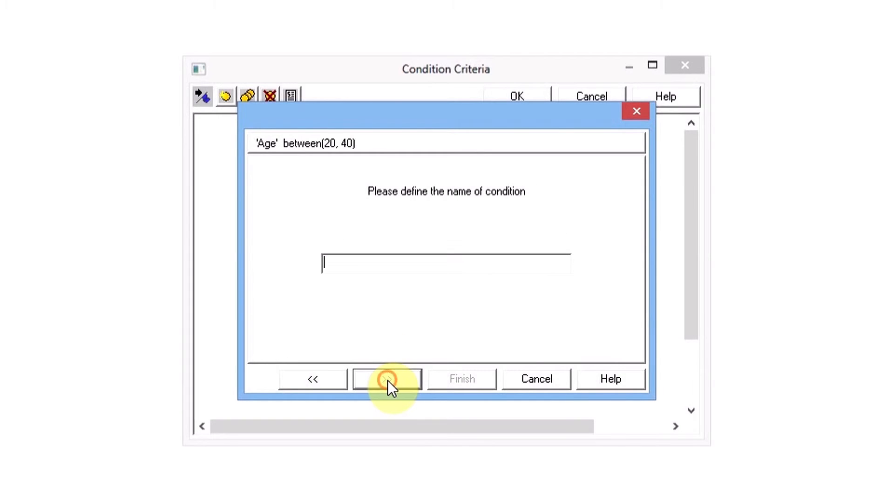
text(Young)
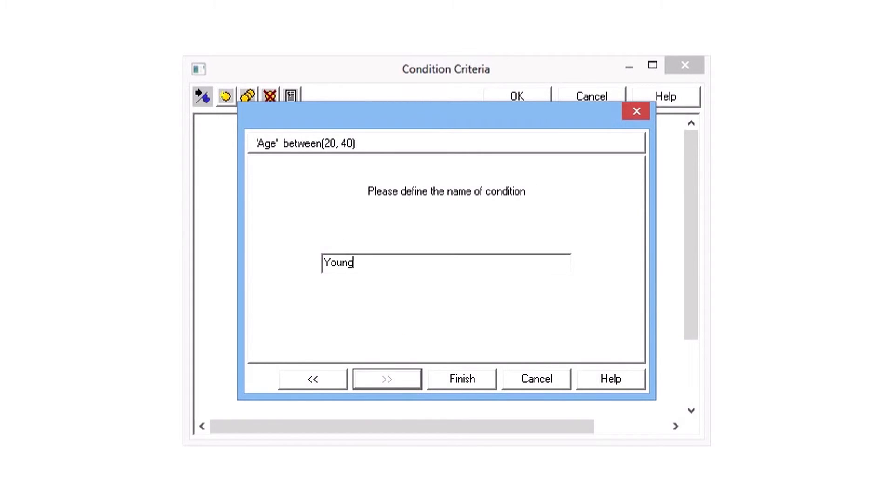
key(Return)
Move the Young condition circle so that it partly overlaps the SW London circle
drag(277, 255, 401, 307)
click(440, 343)
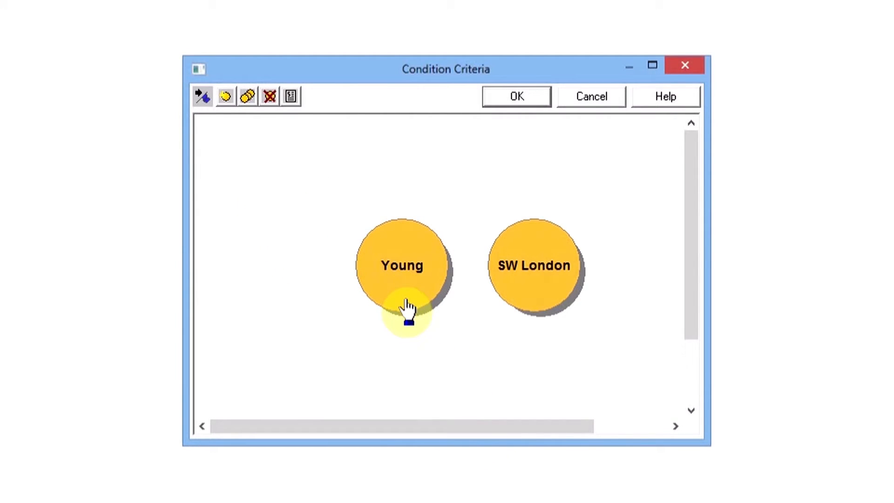
drag(407, 308, 485, 343)
click(585, 359)
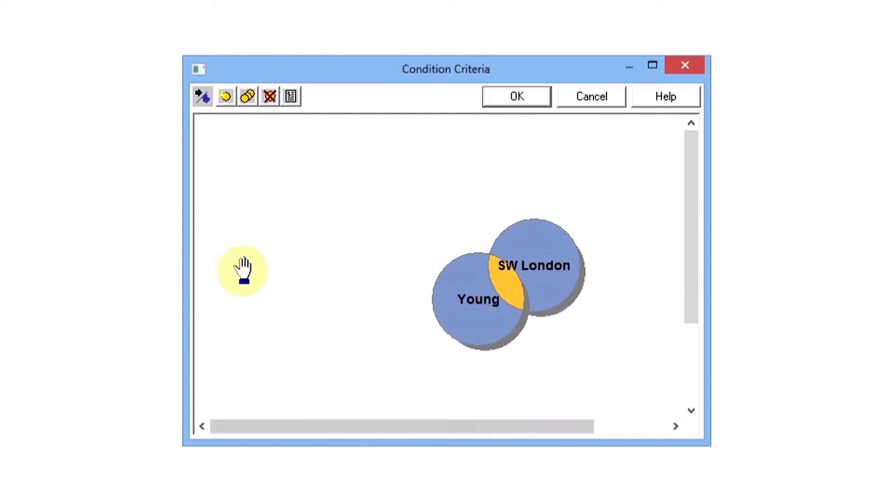
Create a condition named Parents that selects records whose Number of children is greater than 0
click(225, 97)
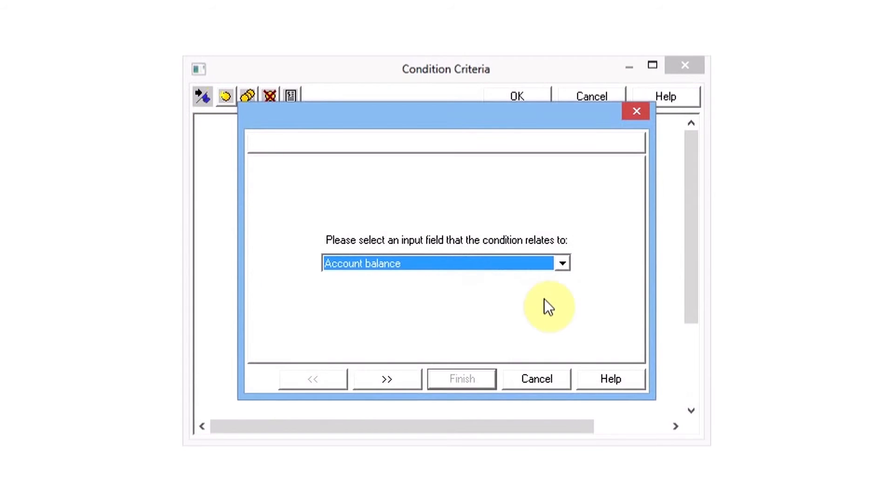
click(564, 264)
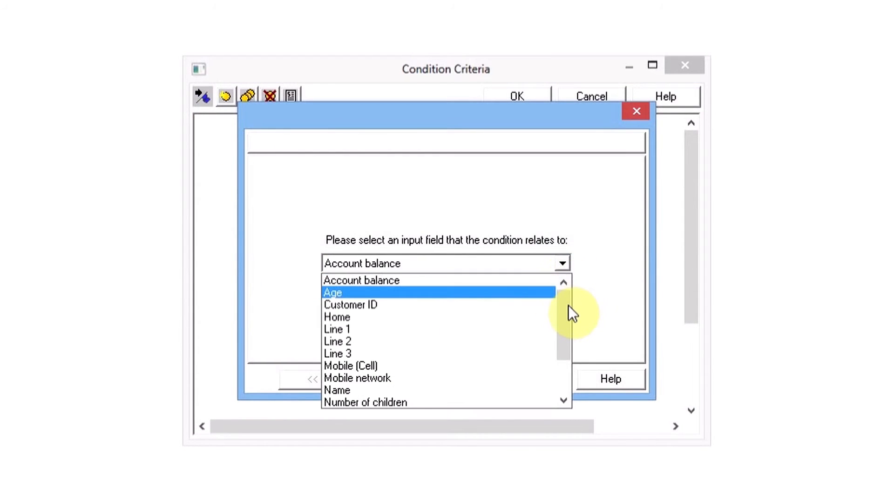
drag(568, 306, 569, 317)
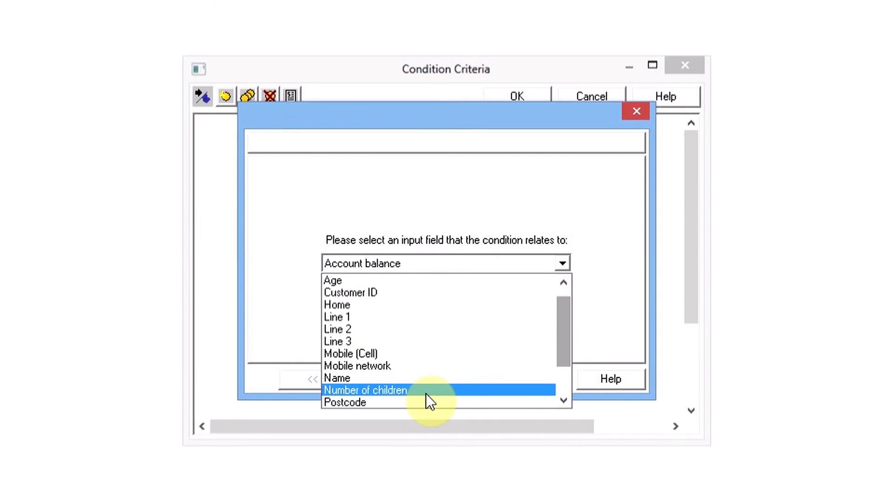
click(418, 391)
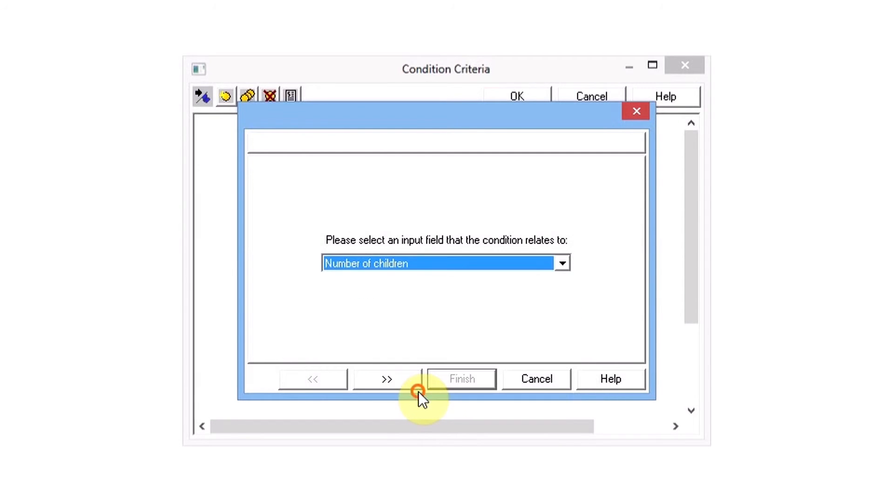
click(400, 375)
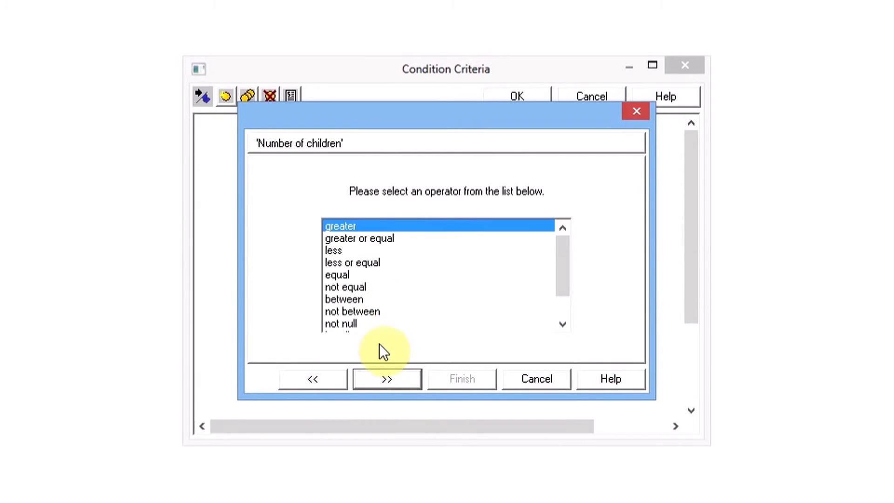
click(365, 376)
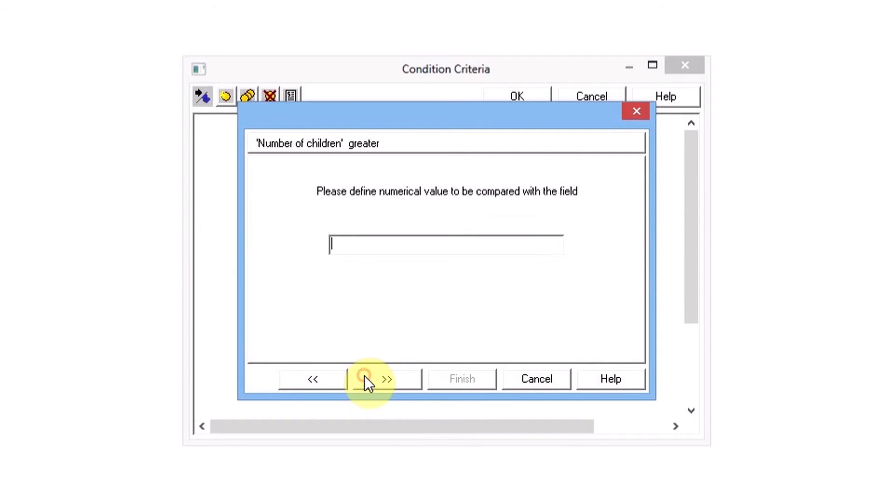
text(0)
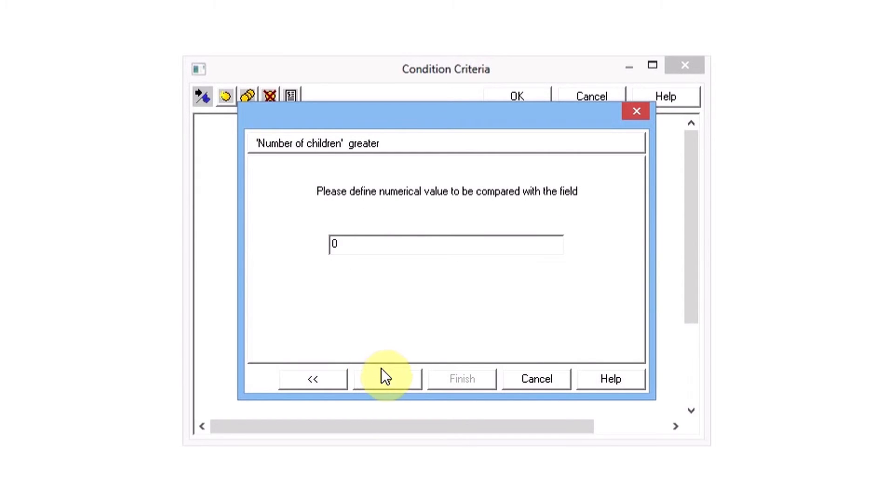
click(378, 376)
text(Parents)
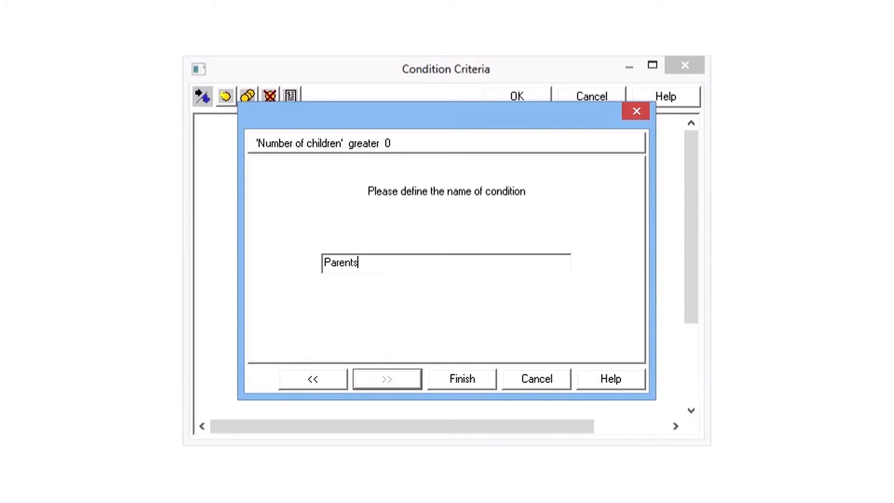
click(379, 376)
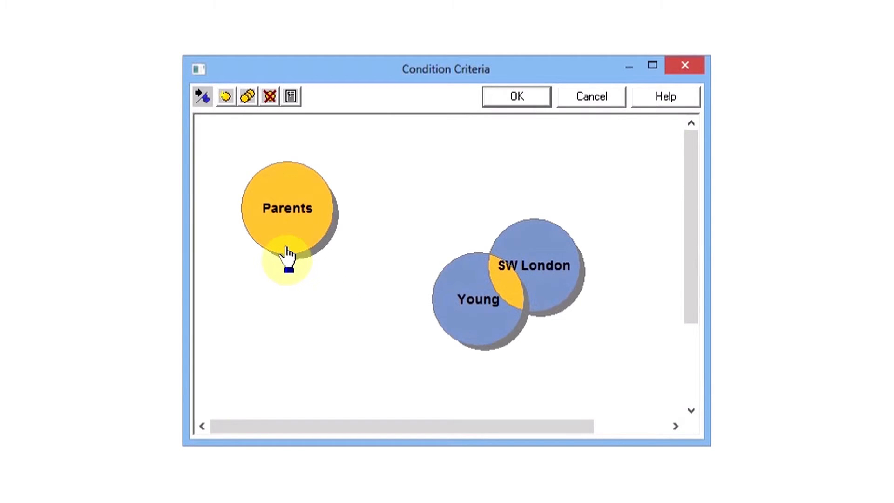
Move the Parents circle over the intersection of Young and SW London so that all three conditions overlap
click(286, 236)
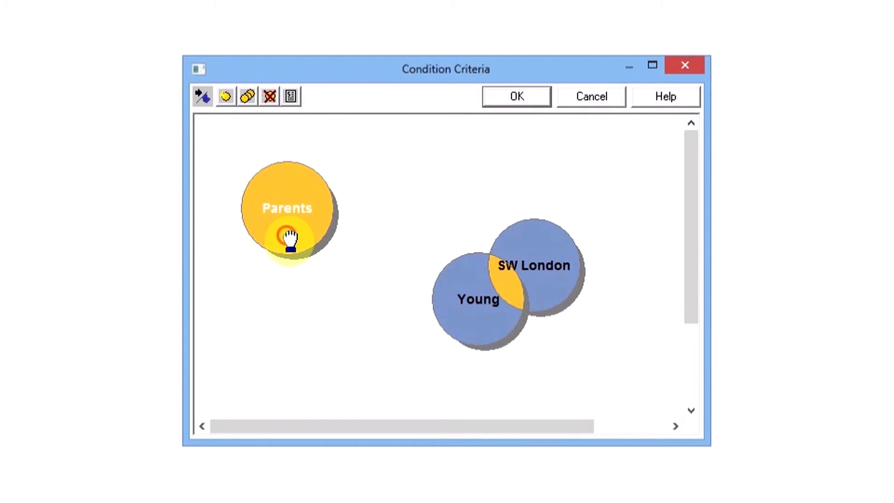
drag(291, 240, 497, 277)
click(492, 275)
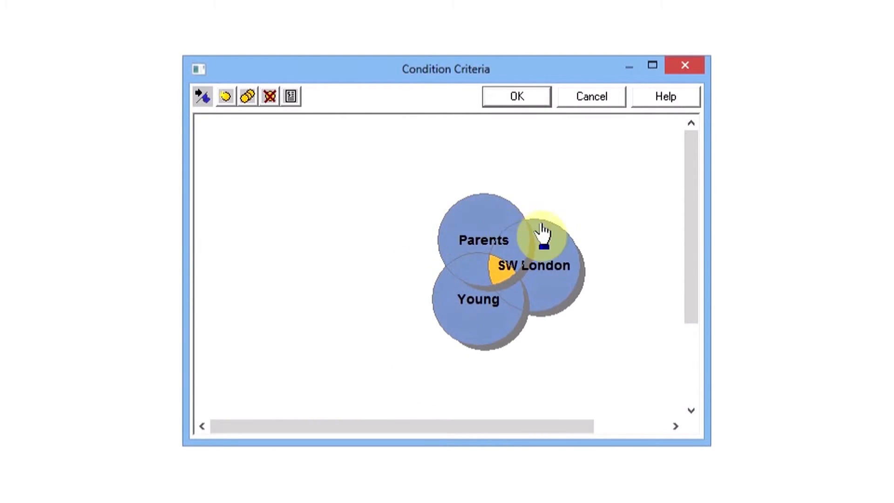
Rearrange the circles so that SW London overlaps Young on one side and Parents on the other
drag(495, 224, 605, 263)
drag(448, 340, 443, 316)
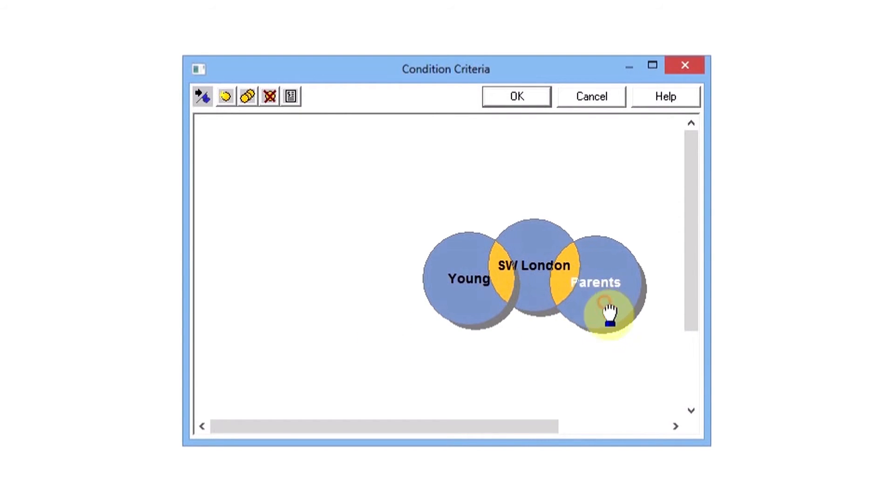
Rearrange the conditions so that Parents sits in the middle, overlapping SW London on one side and Young on the other
drag(608, 314, 401, 275)
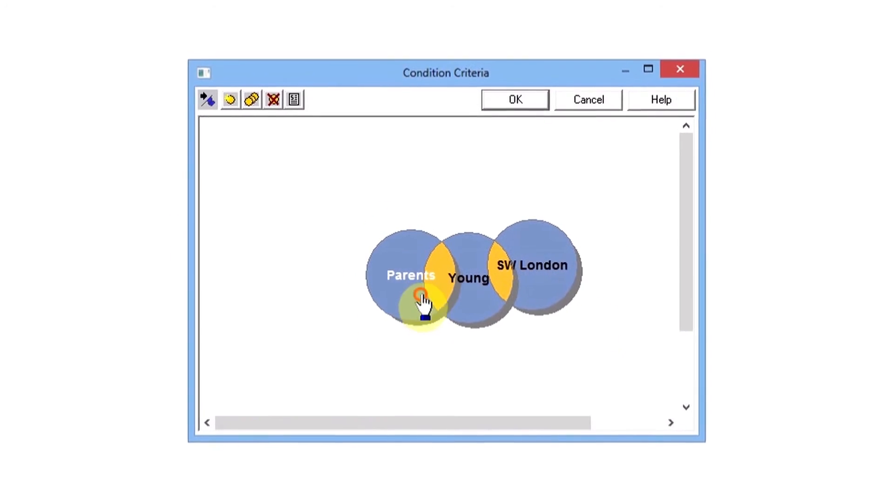
drag(541, 294, 372, 295)
click(348, 341)
click(378, 291)
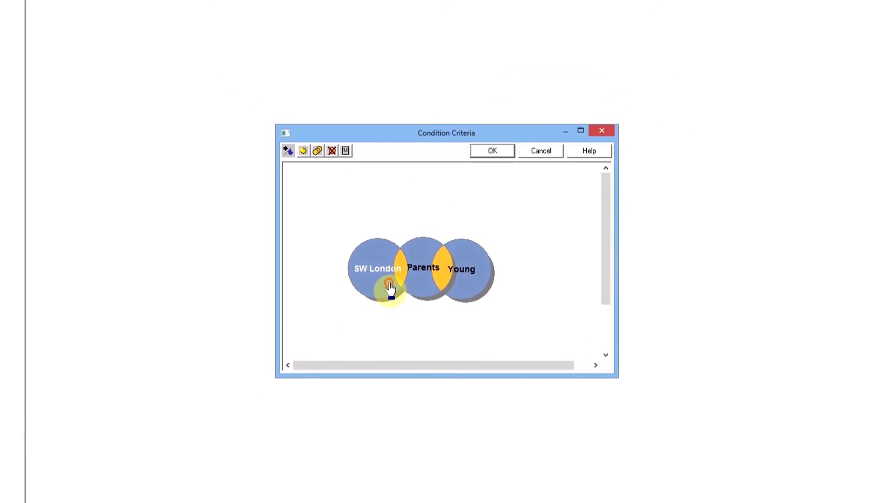
click(383, 356)
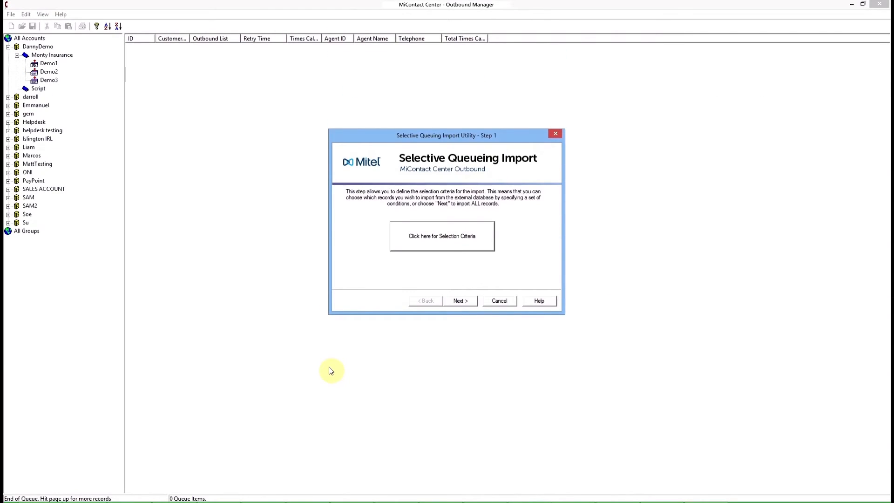
Continue the selective queuing import and choose Home[P003] as the telephone number for a predictive campaign
click(459, 302)
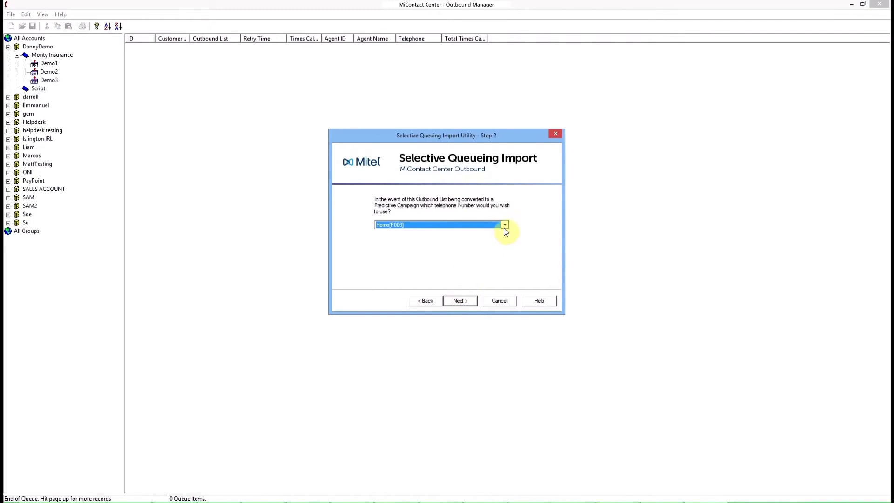
click(505, 225)
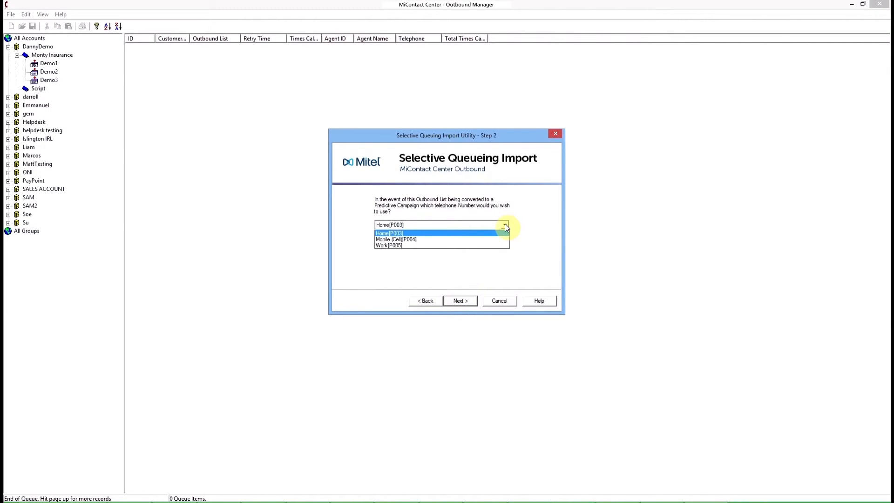
click(406, 234)
click(458, 300)
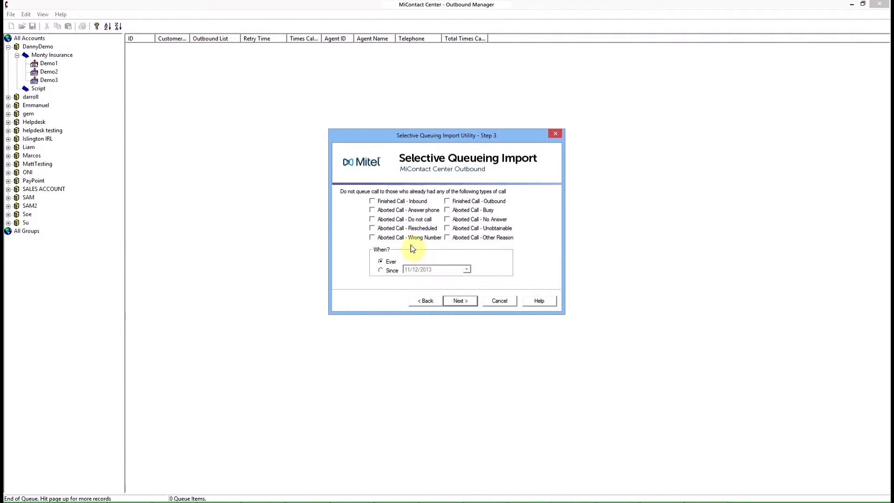
Exclude records with Aborted Call - Do not call and Aborted Call - Unobtainable, and proceed with the import
click(373, 220)
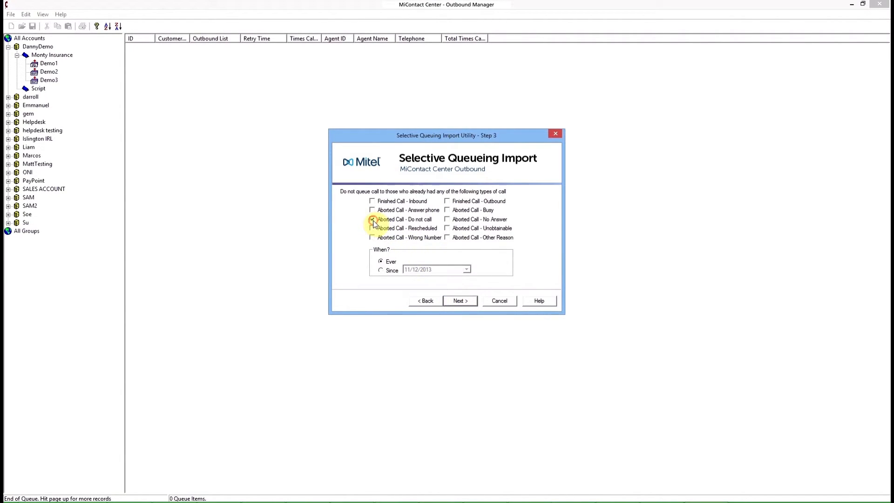
click(447, 229)
click(459, 301)
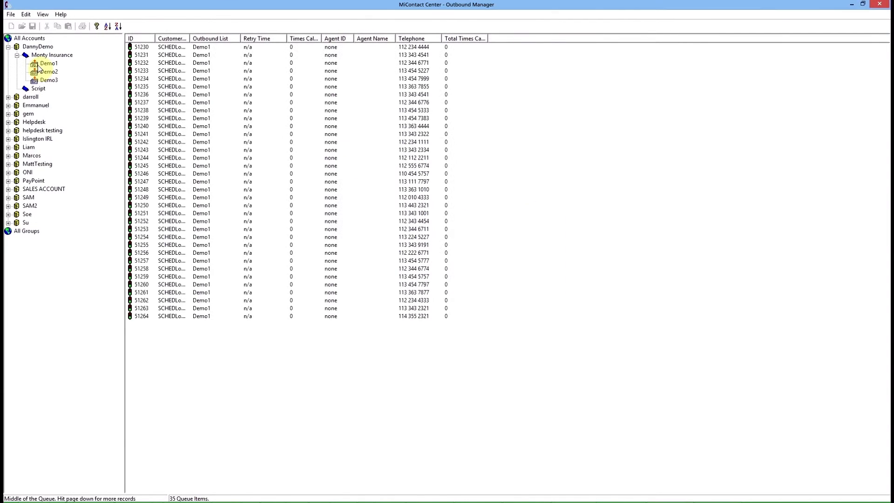
Open Demo1's recycling rules and add a decision after the times-called decision, based on total number of times called in a time period
right_click(49, 64)
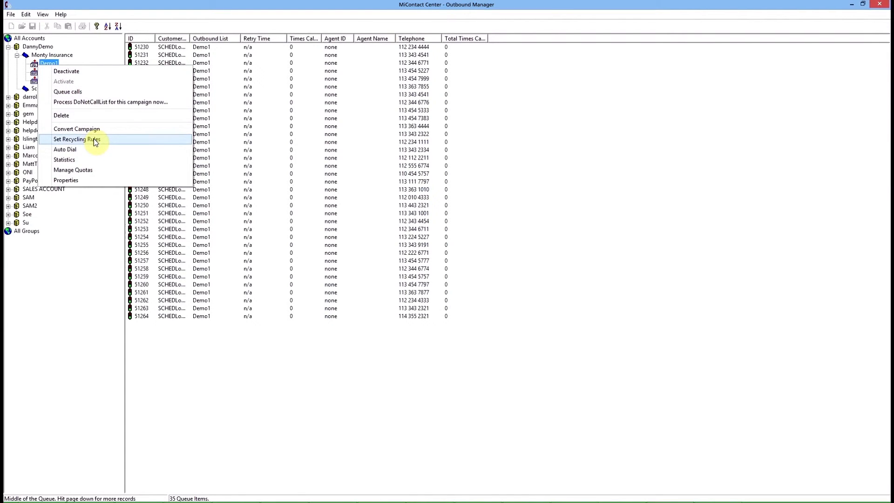
click(77, 139)
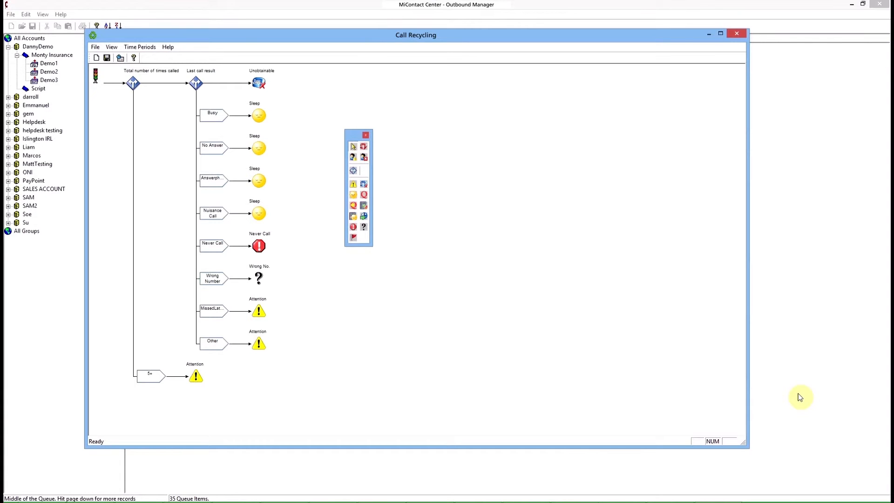
click(353, 171)
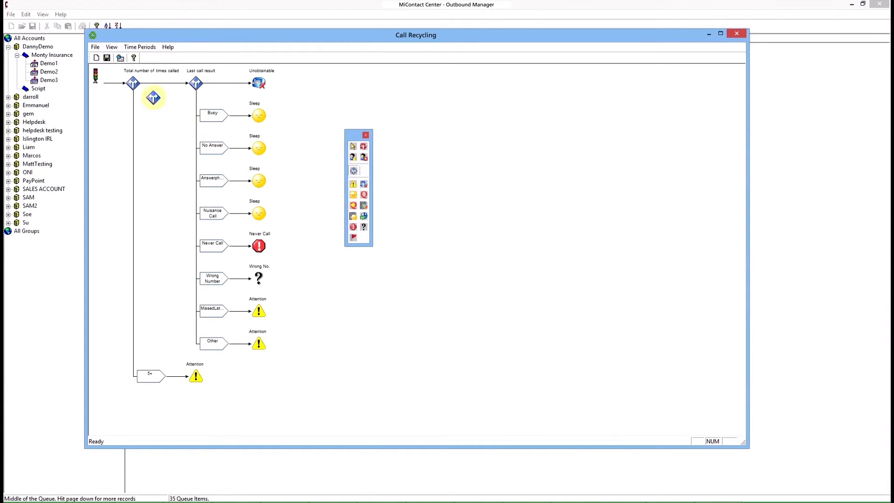
click(156, 83)
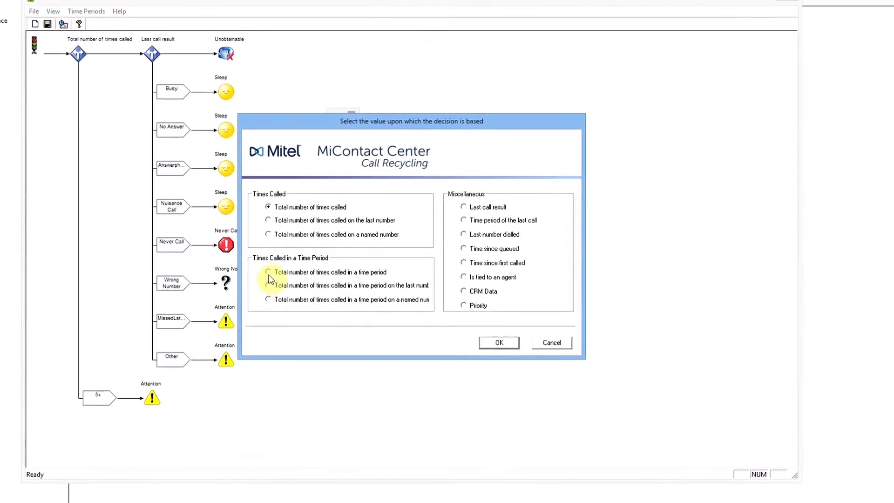
click(269, 273)
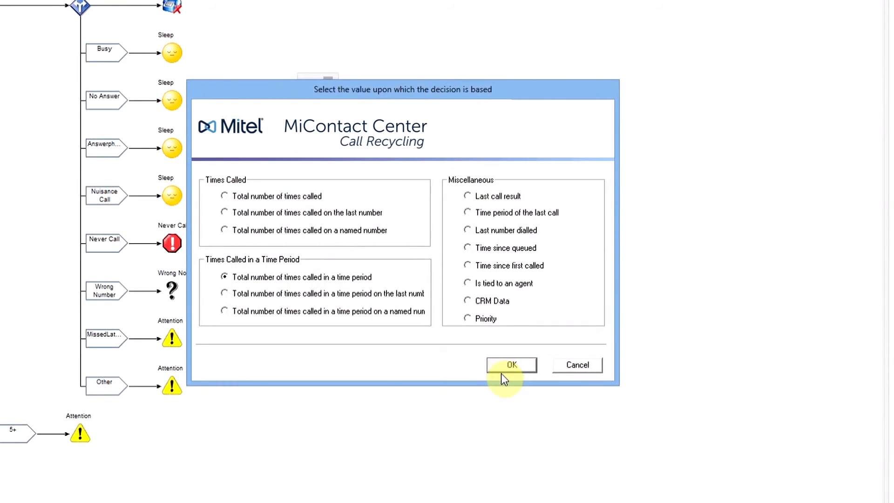
click(501, 368)
Create a time period named Weekday mornings covering Monday to Thursday from 9 to 12, and use it for the new decision
click(486, 231)
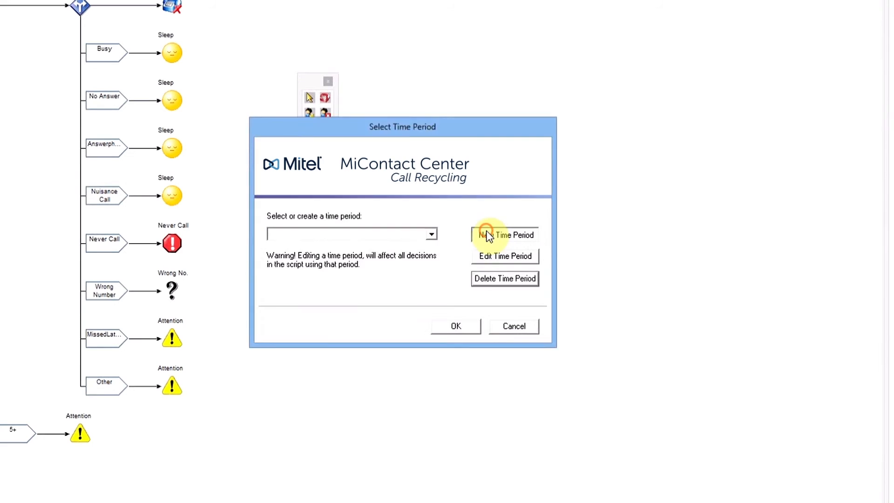
text(Weekday)
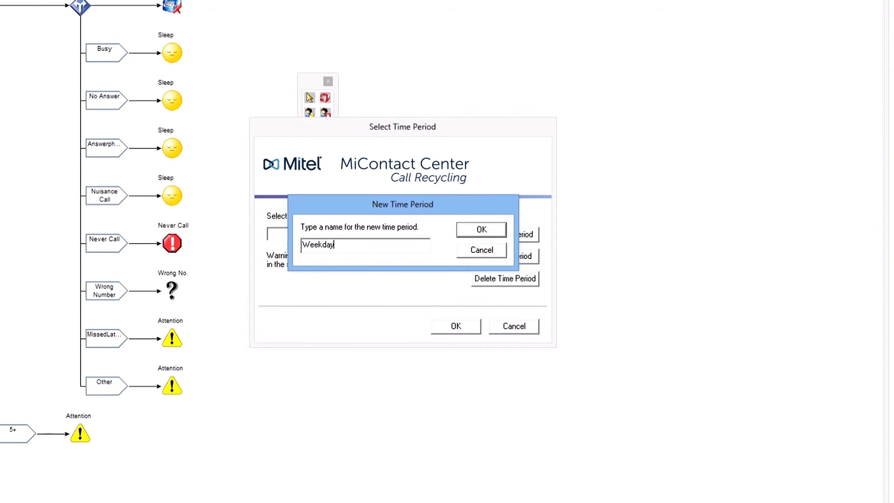
text( mornings)
click(486, 228)
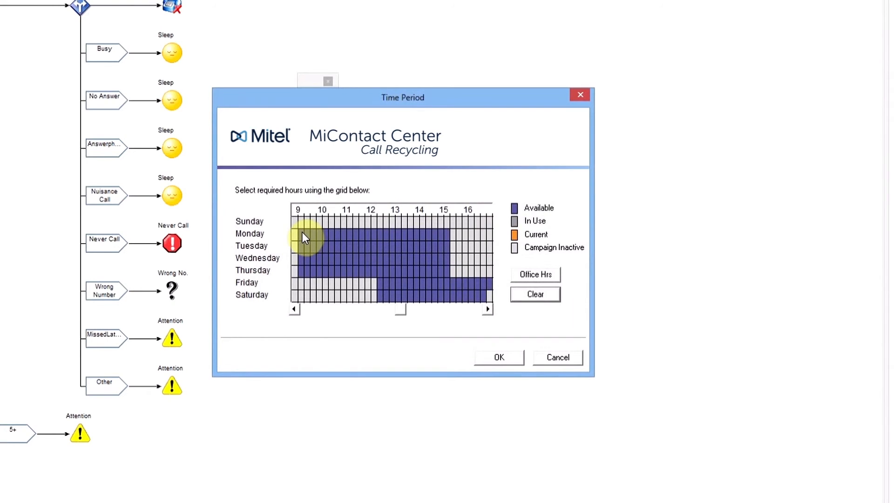
drag(365, 241, 367, 284)
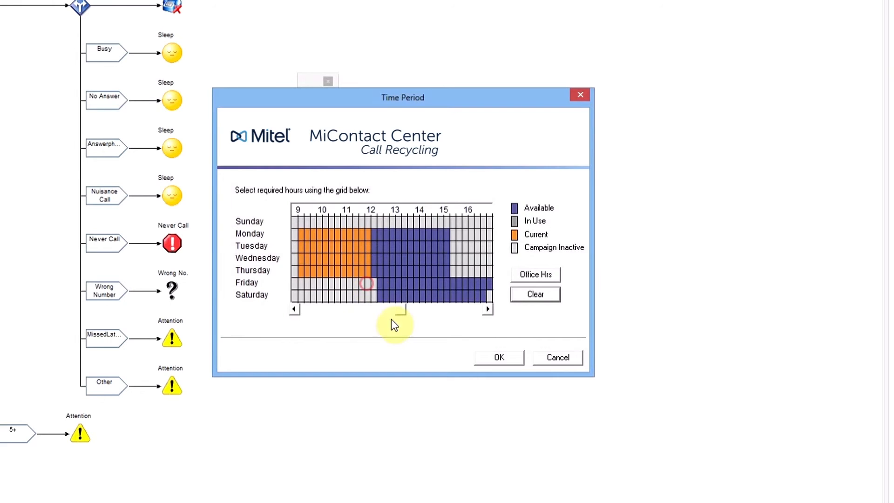
click(488, 359)
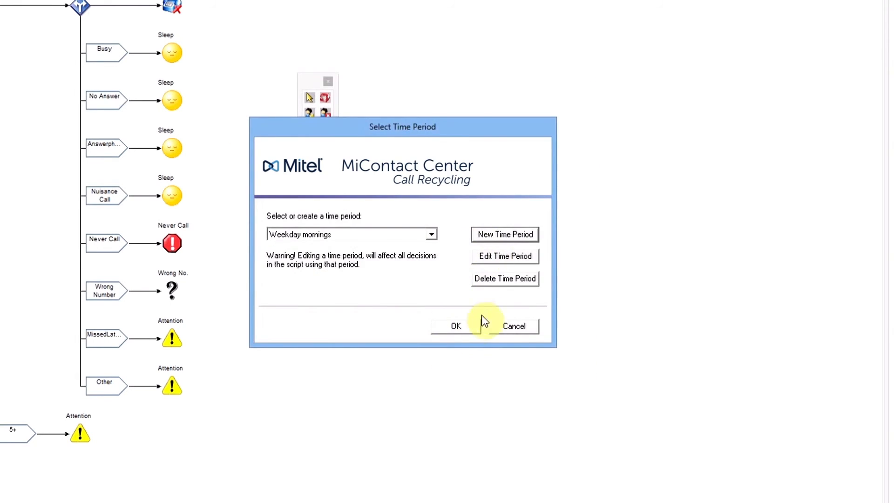
click(466, 325)
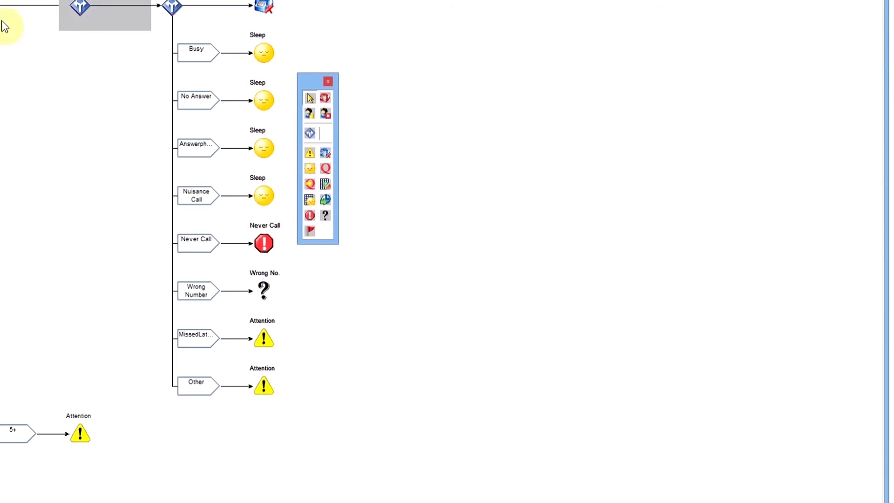
Open the branching of the new Weekday mornings decision and add a branch named Too many times
double_click(78, 6)
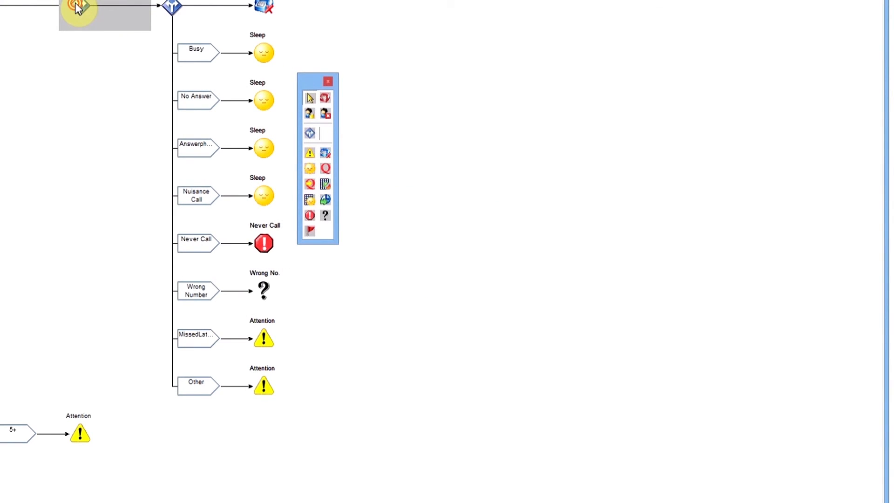
click(262, 150)
click(537, 145)
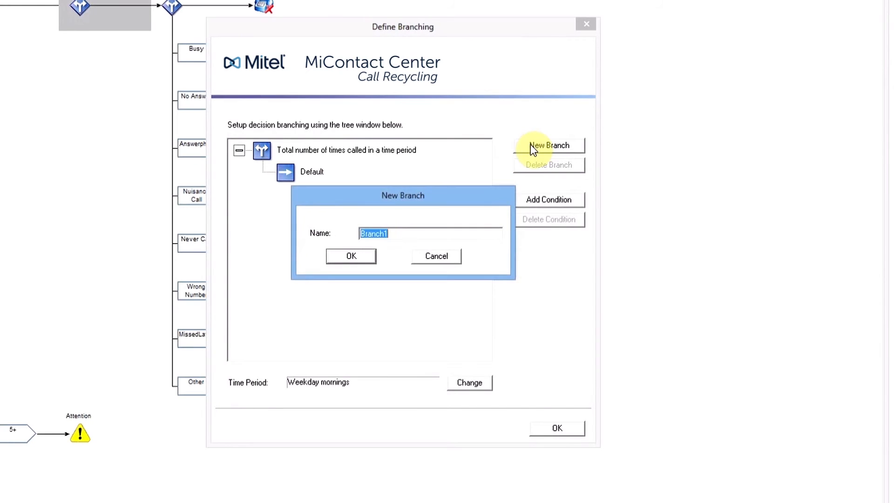
text(Too many)
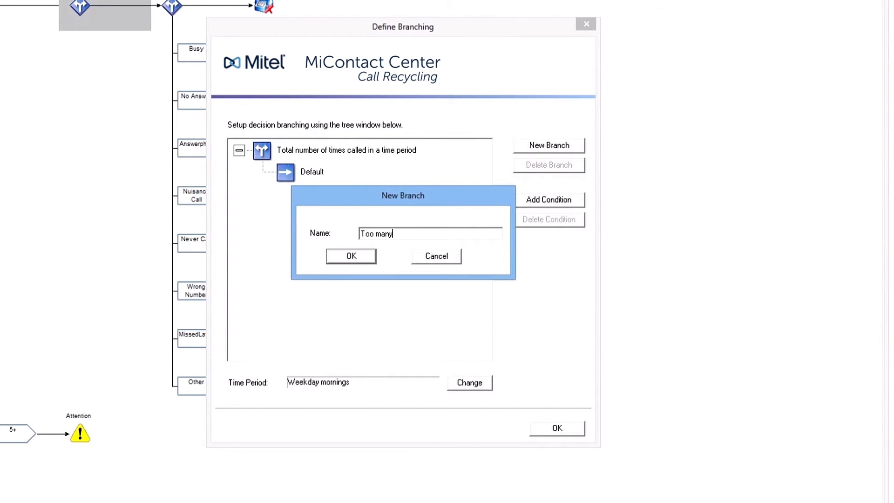
text( times)
key(Return)
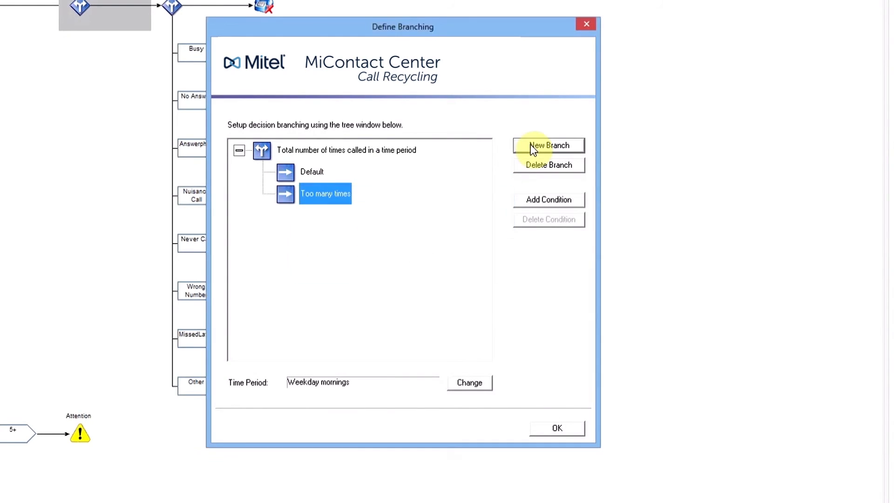
Give the Too many times branch the condition Greater than 2 and accept the branching
click(547, 199)
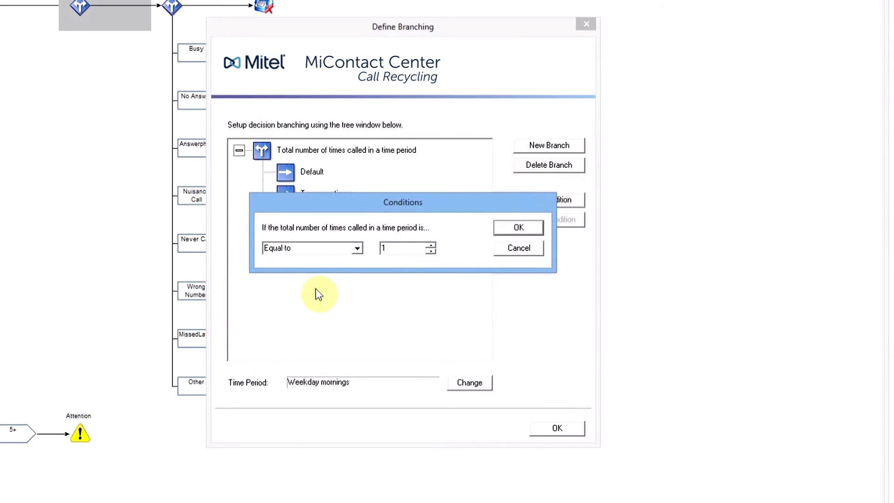
click(357, 249)
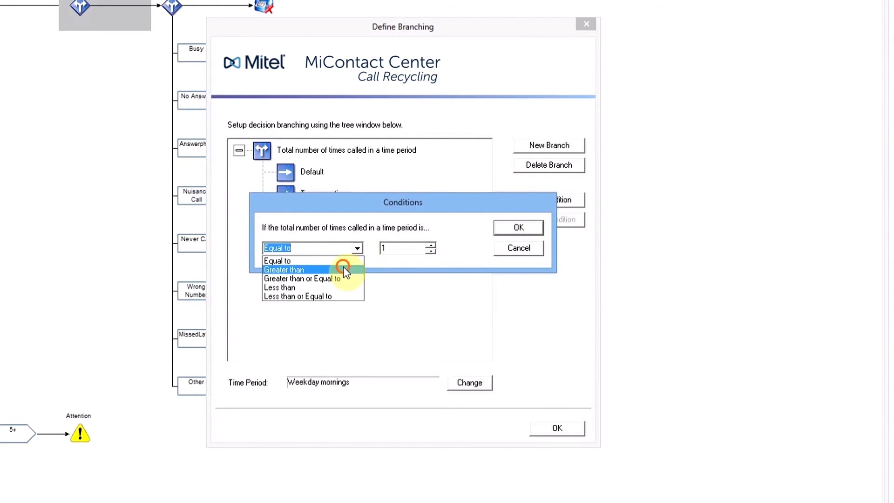
click(342, 268)
click(430, 244)
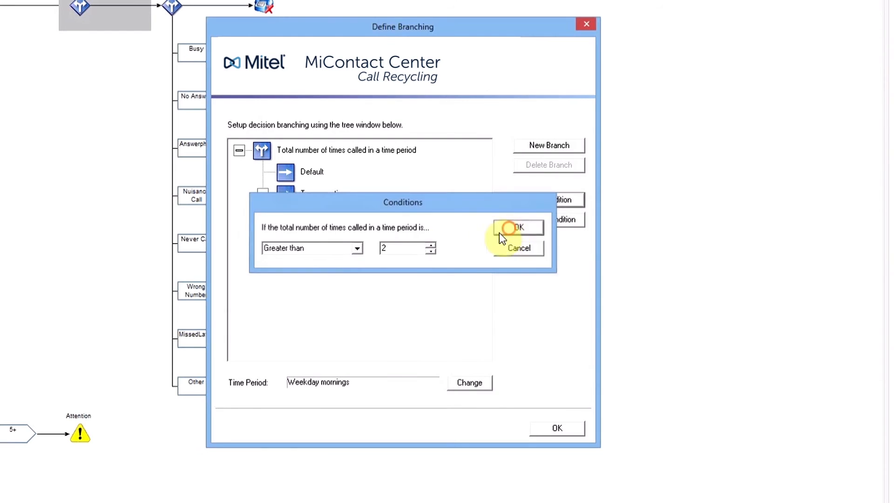
click(501, 232)
click(554, 428)
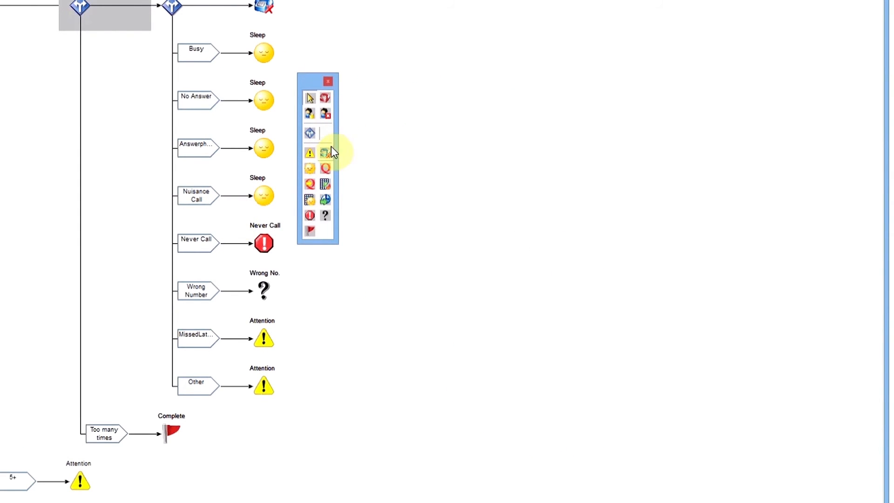
Replace the Too many times branch's Complete outcome with Retime, using a new time period named Weekday afternoons that covers the afternoon hours
click(325, 199)
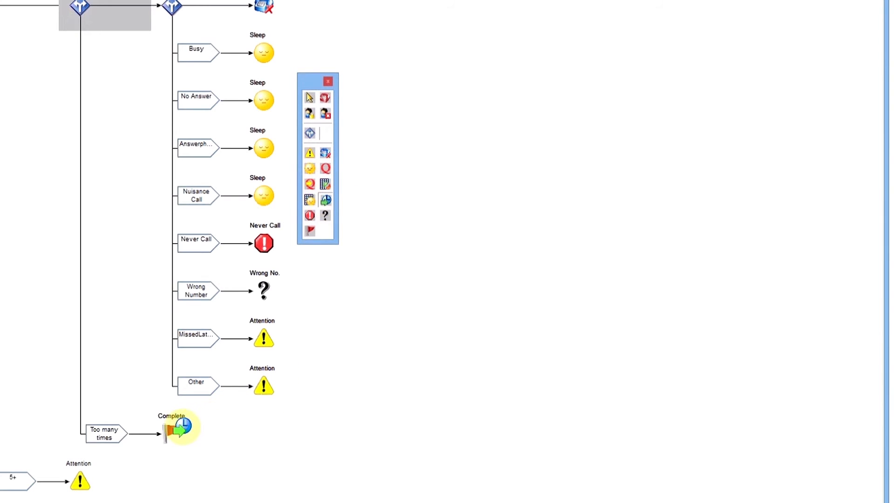
click(175, 434)
click(513, 235)
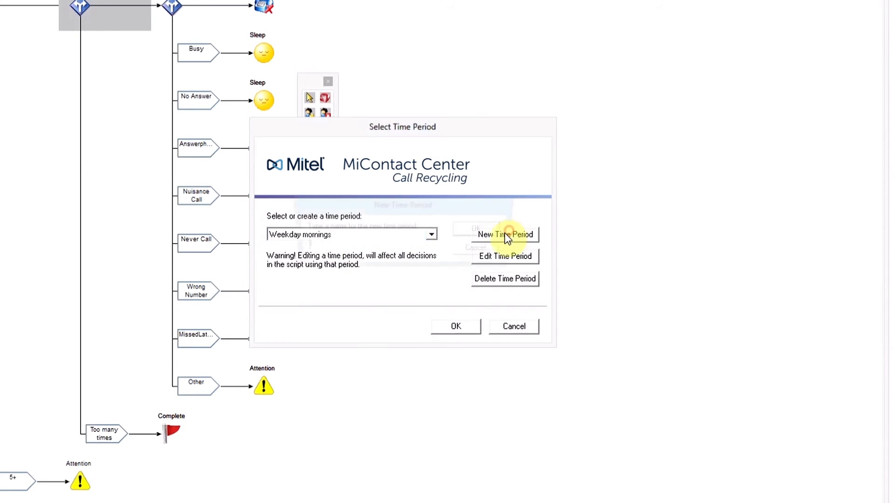
text(Week)
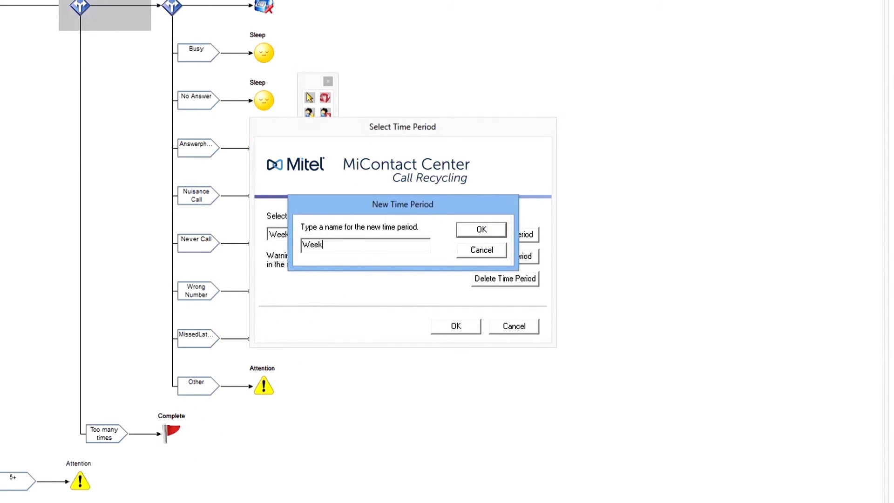
text(day afternoons)
click(482, 228)
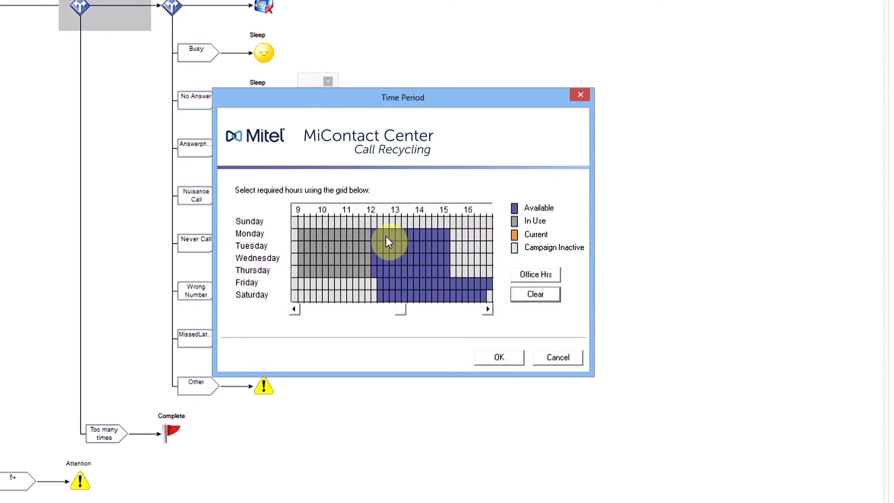
drag(429, 237, 489, 283)
click(487, 356)
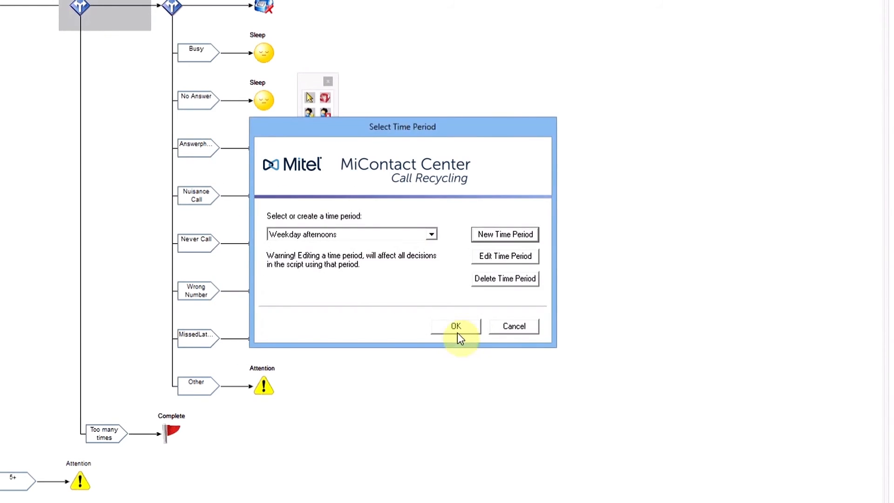
click(458, 323)
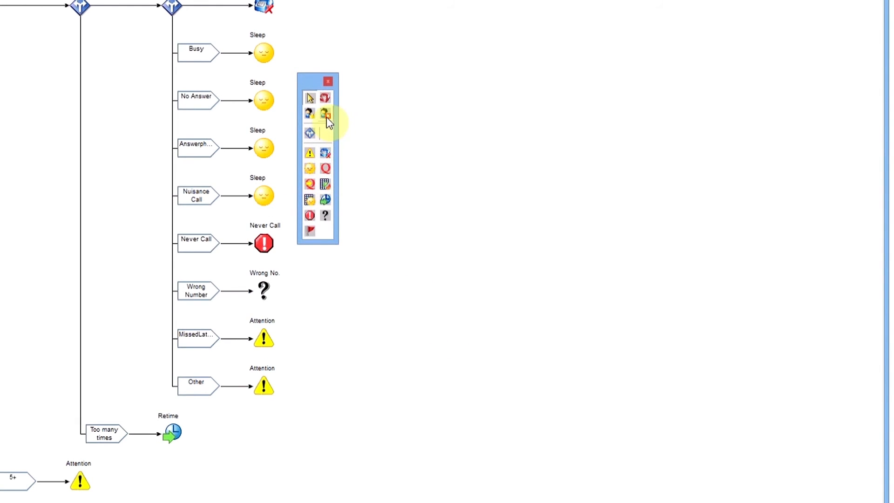
Insert a Change Tel action before Retime on the Too many times branch, using the Mobile (Cell) number field
drag(325, 98, 152, 433)
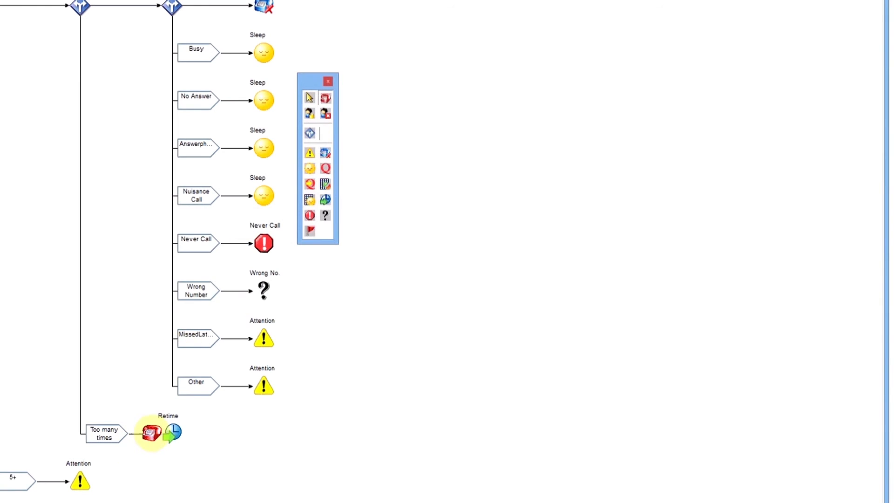
click(531, 251)
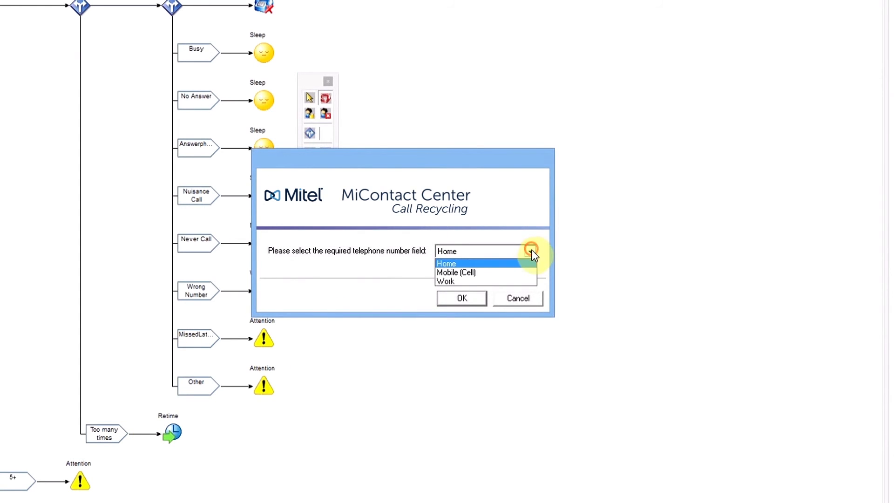
click(501, 273)
click(479, 298)
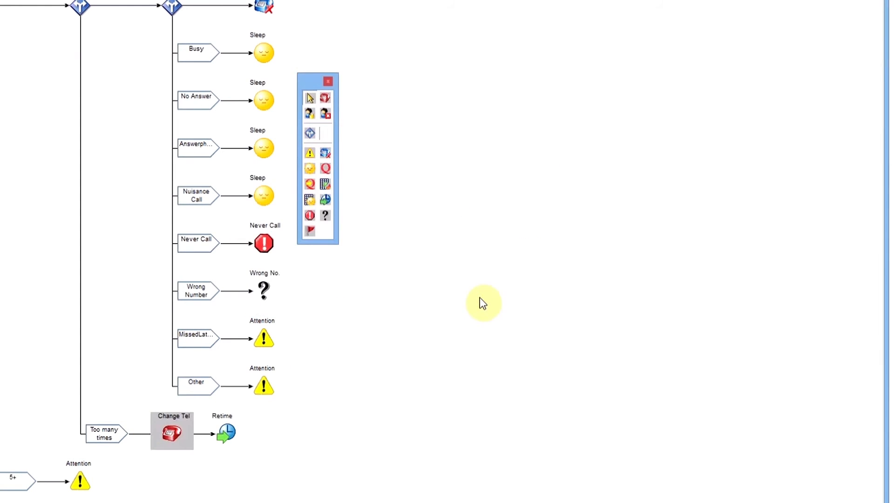